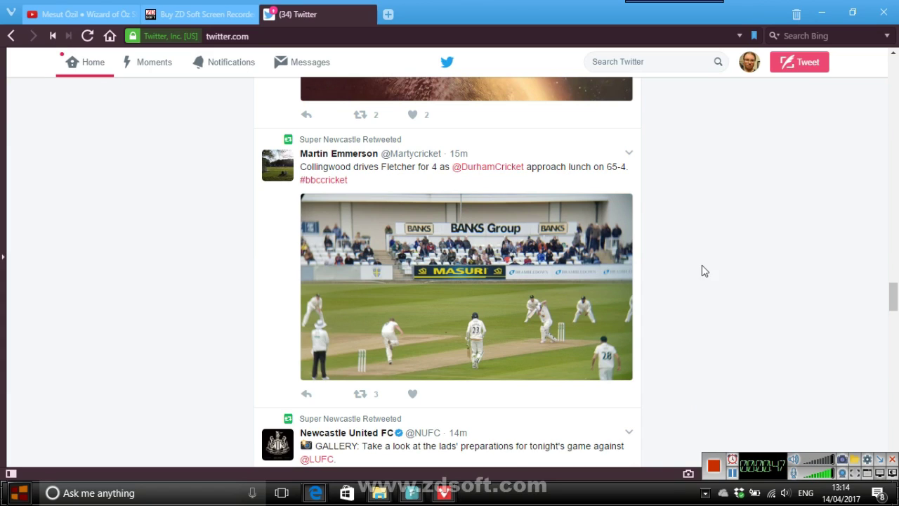
pyautogui.moveTo(676, 7)
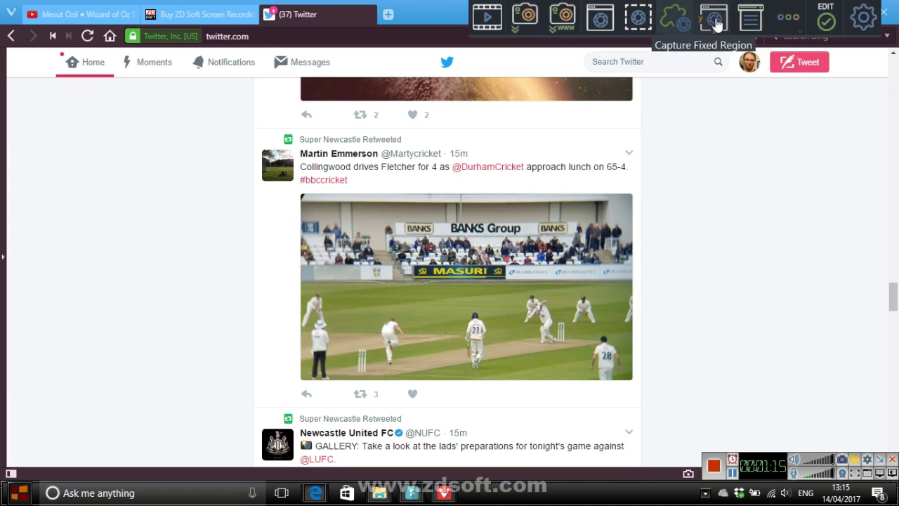
pyautogui.click(789, 17)
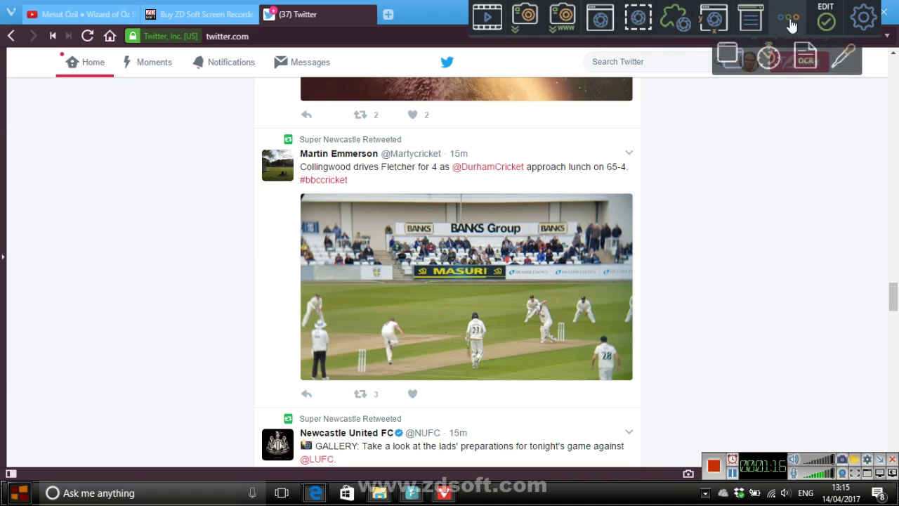
pyautogui.click(867, 22)
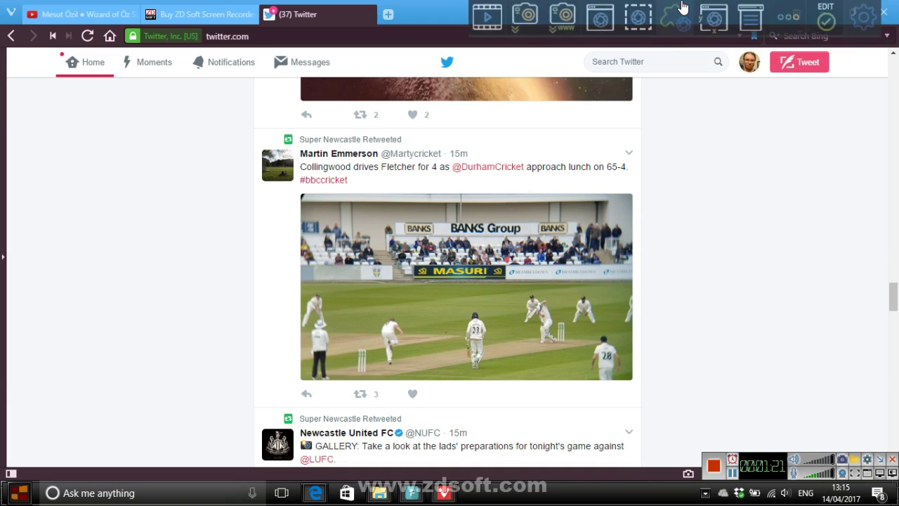
pyautogui.click(866, 19)
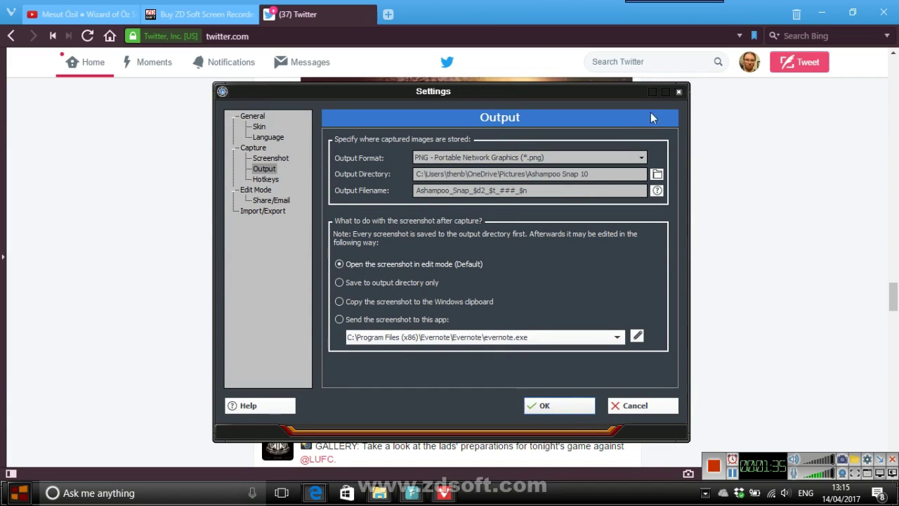
pyautogui.click(678, 92)
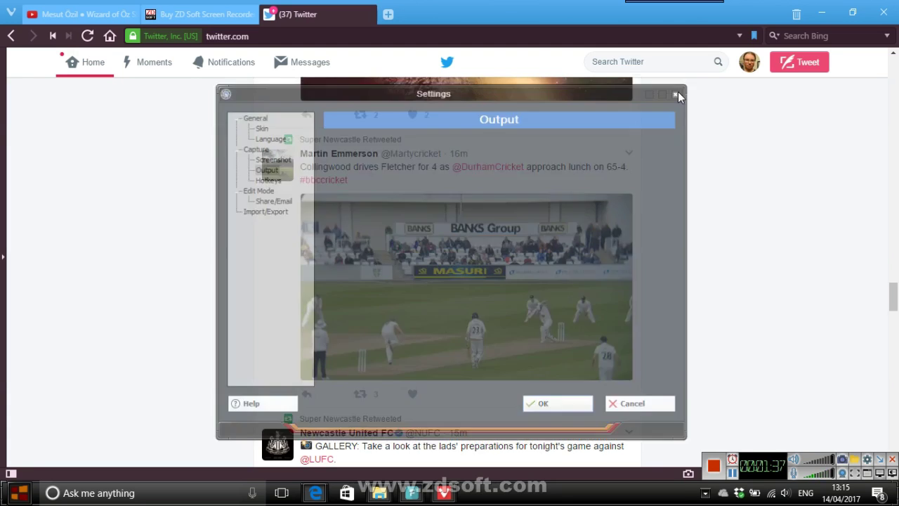
pyautogui.moveTo(705, 8)
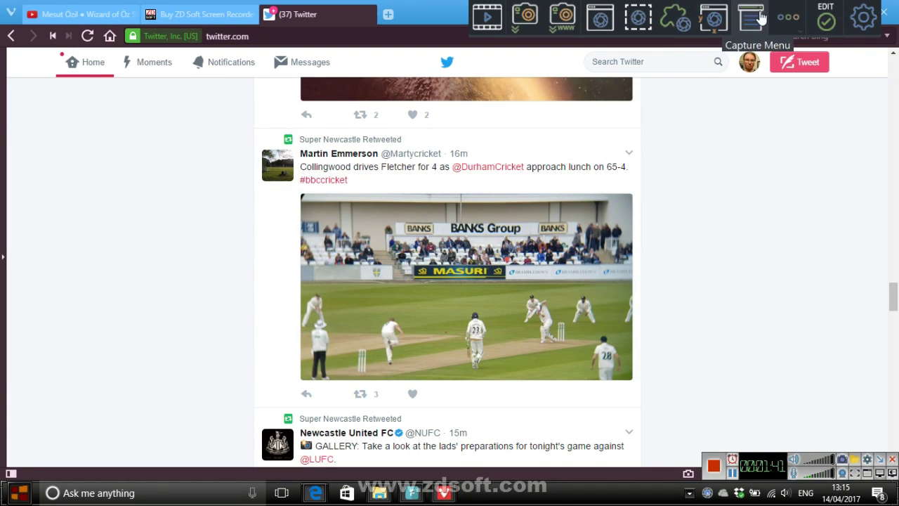
pyautogui.click(827, 23)
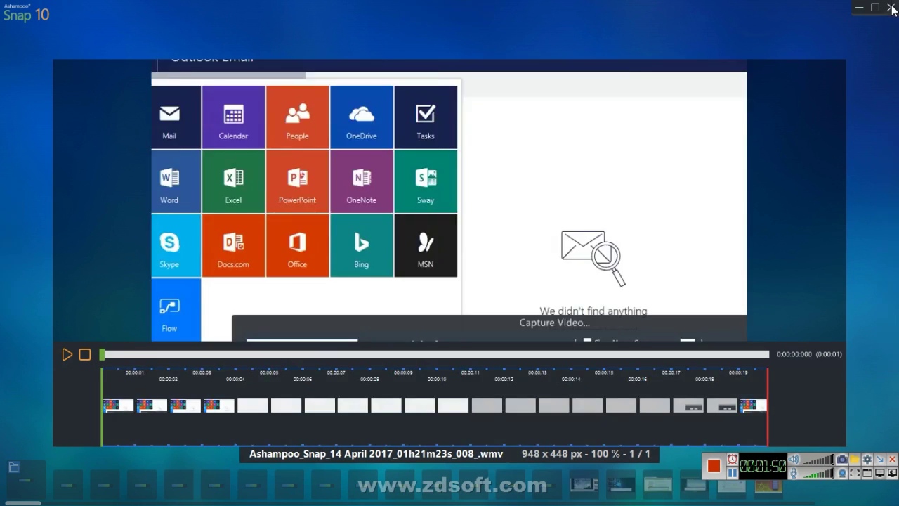
pyautogui.click(891, 7)
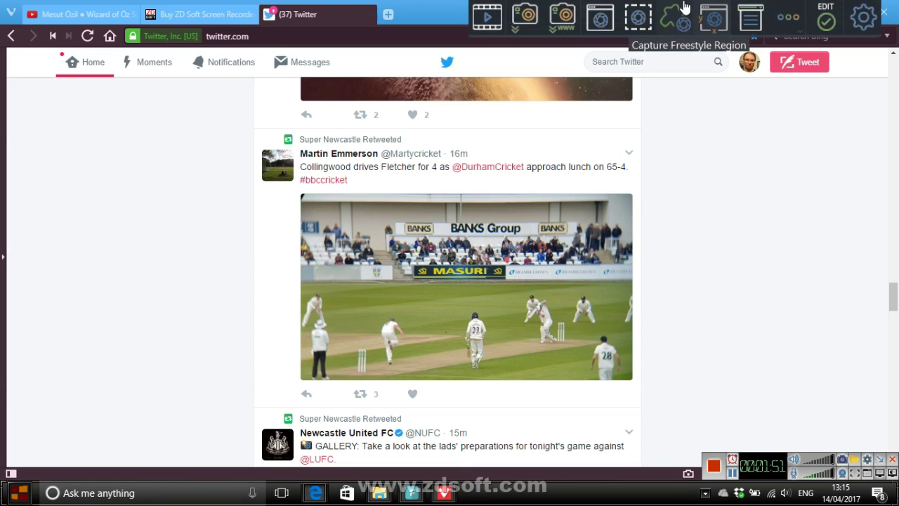
pyautogui.moveTo(791, 18)
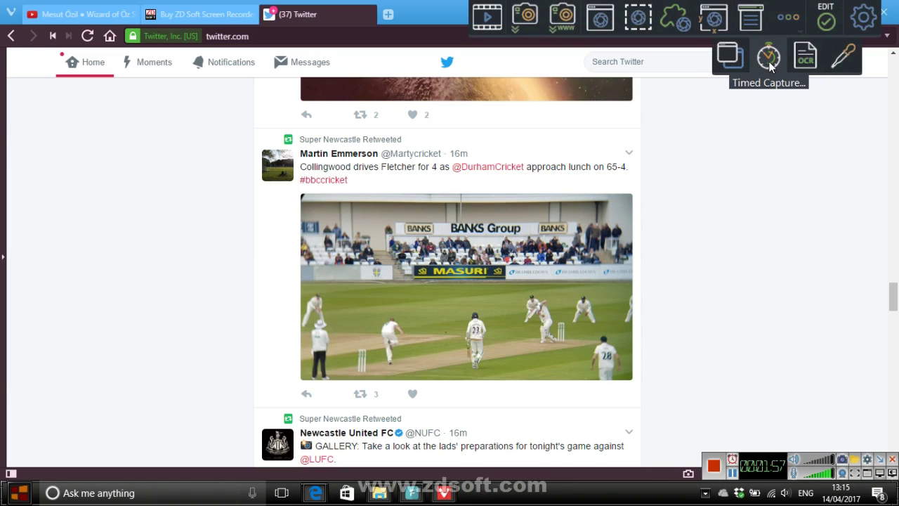
pyautogui.click(732, 61)
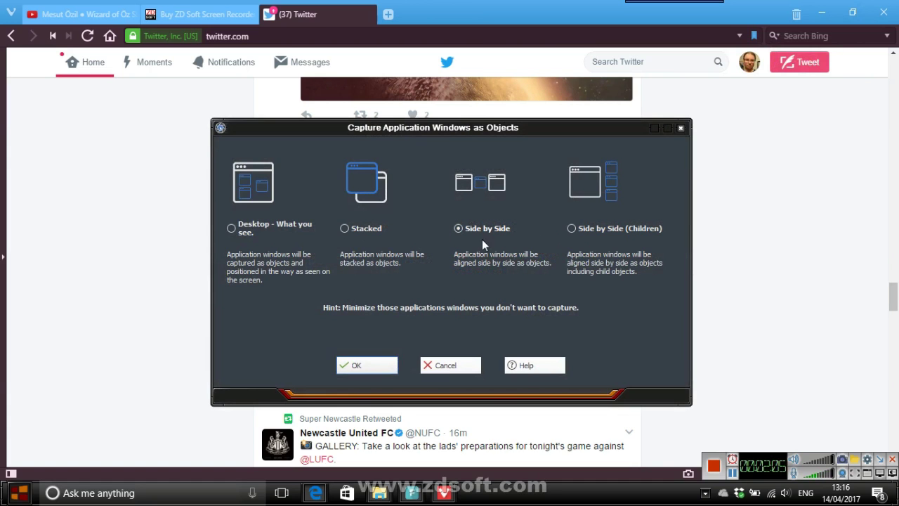
pyautogui.click(447, 366)
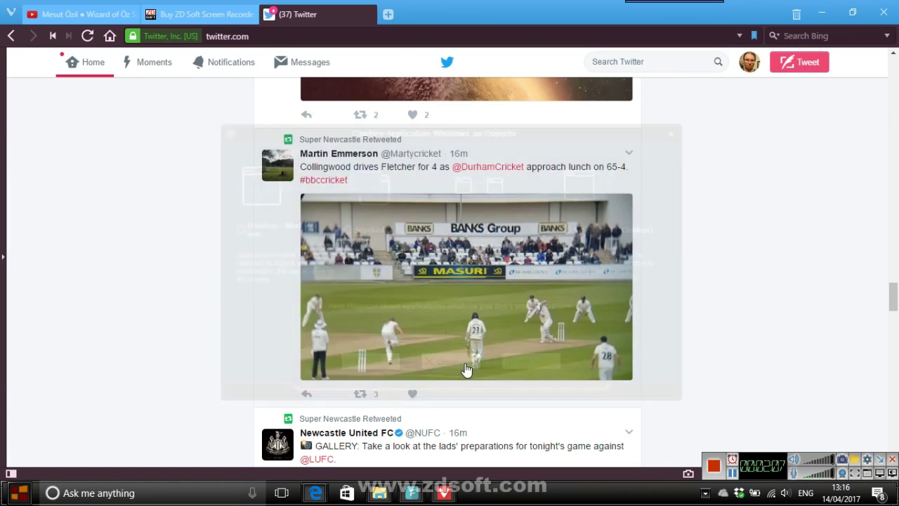
pyautogui.moveTo(655, 7)
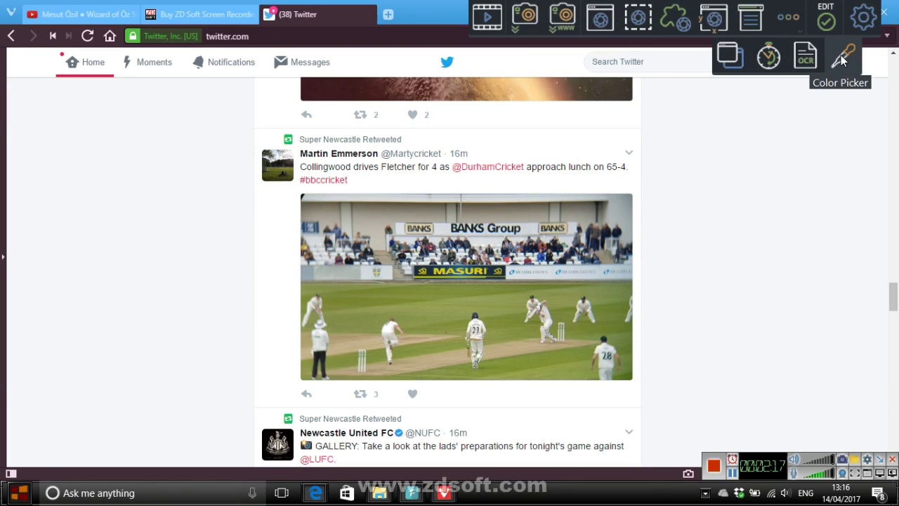
pyautogui.click(842, 61)
pyautogui.click(578, 96)
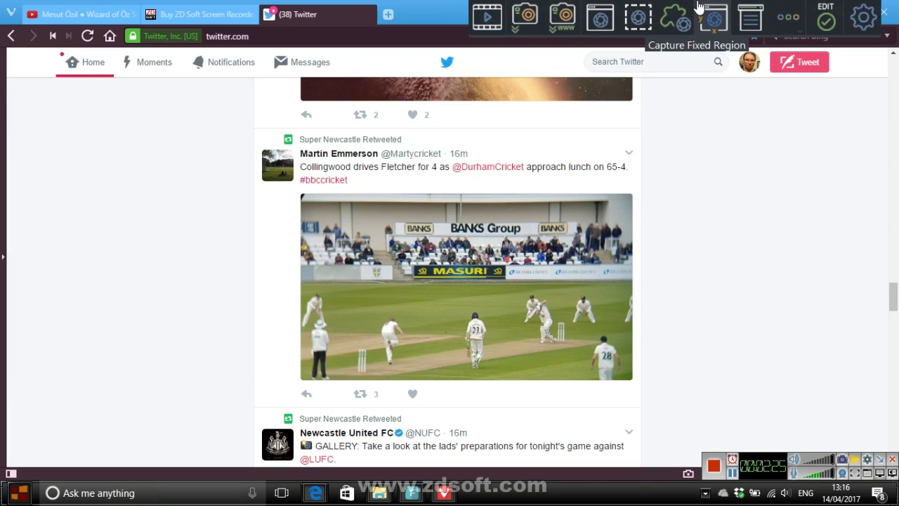
pyautogui.click(780, 16)
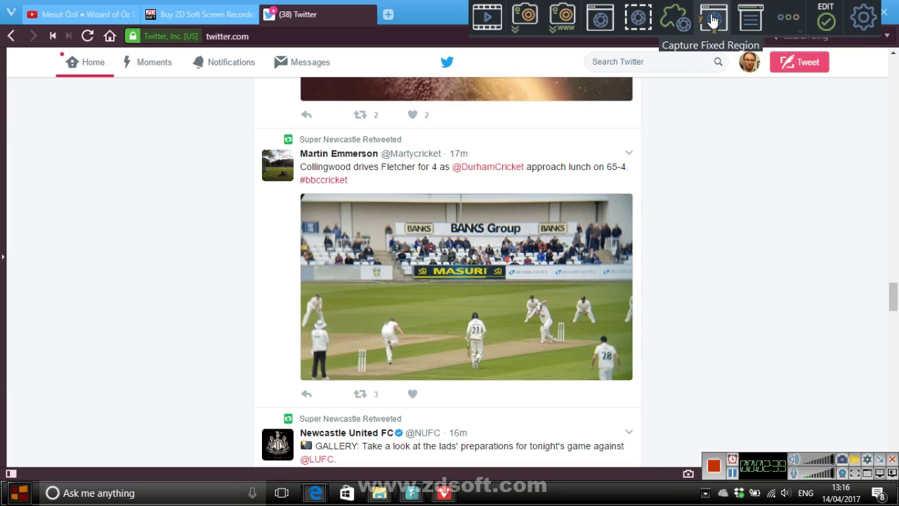
pyautogui.click(712, 21)
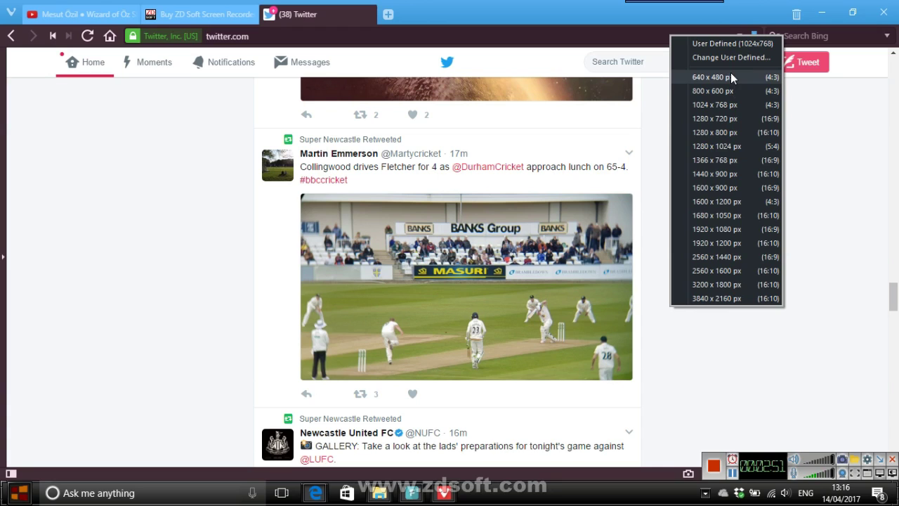
pyautogui.moveTo(699, 14)
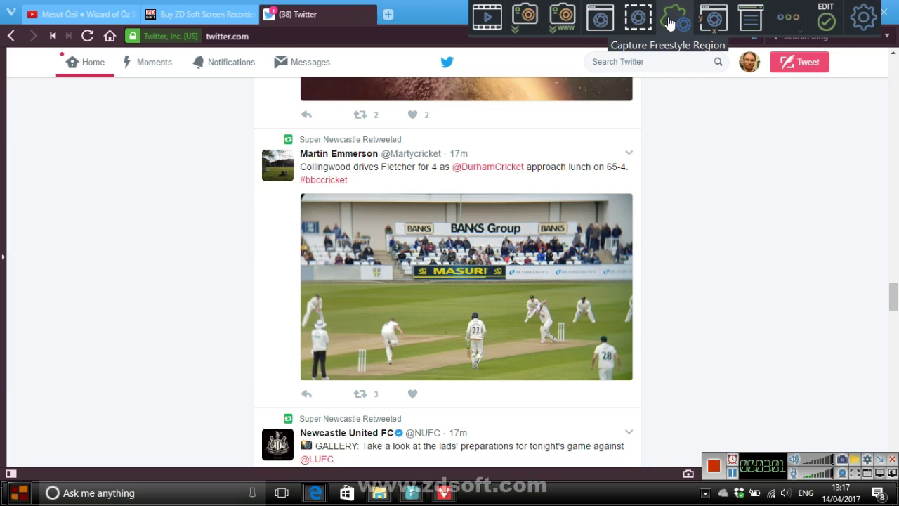
pyautogui.click(783, 19)
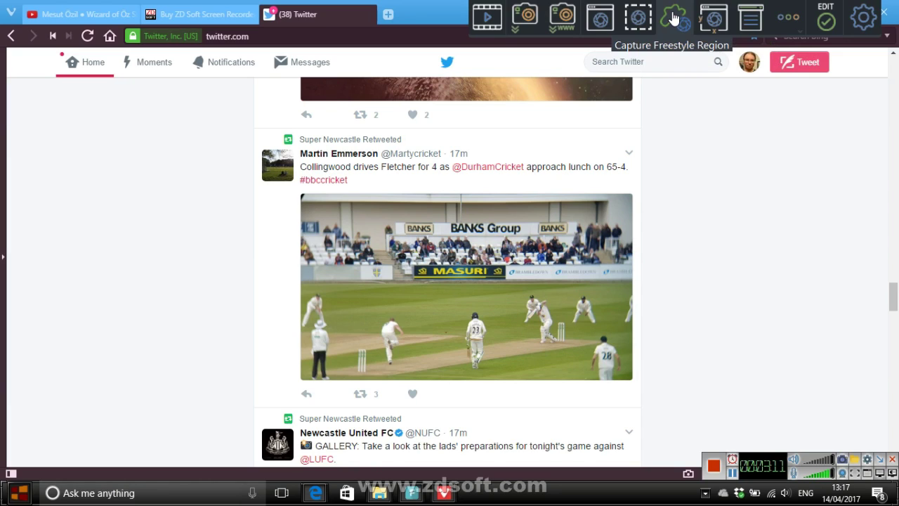
# Take a freehand capture tracing an outline around the batsman and stumps in the cricket photo.
pyautogui.click(673, 18)
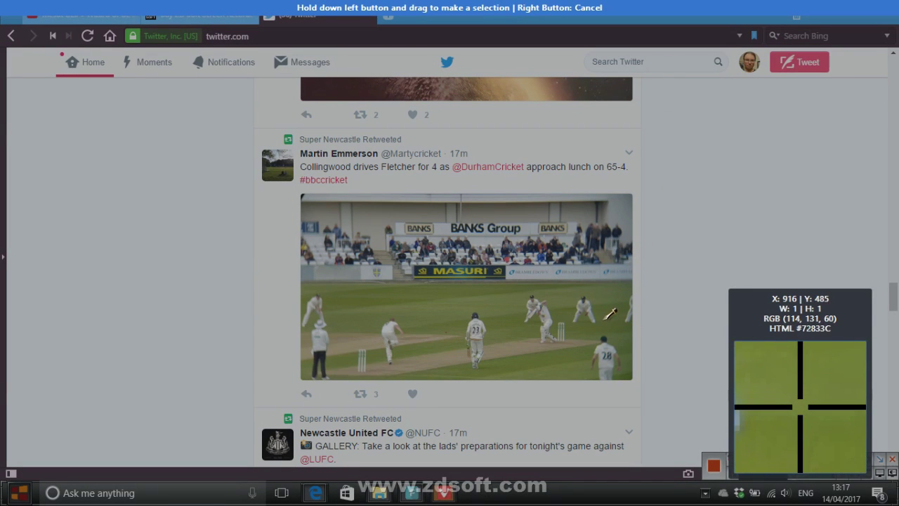
pyautogui.moveTo(605, 317)
pyautogui.mouseDown()
pyautogui.moveTo(594, 291)
pyautogui.moveTo(572, 285)
pyautogui.moveTo(576, 327)
pyautogui.moveTo(557, 343)
pyautogui.moveTo(534, 341)
pyautogui.moveTo(517, 311)
pyautogui.moveTo(547, 285)
pyautogui.moveTo(563, 297)
pyautogui.moveTo(570, 288)
pyautogui.moveTo(551, 267)
pyautogui.mouseUp()
pyautogui.moveTo(557, 255)
pyautogui.mouseDown()
pyautogui.moveTo(572, 263)
pyautogui.moveTo(588, 298)
pyautogui.mouseUp()
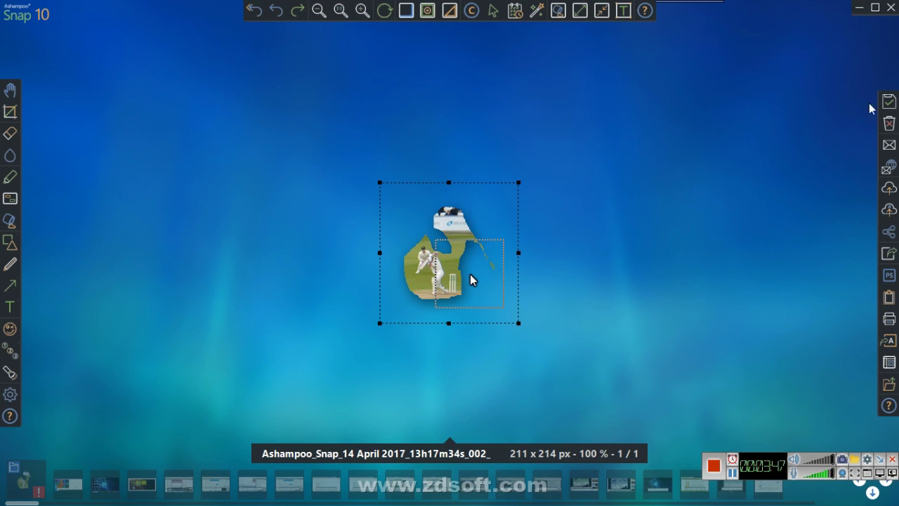
# Close the Snap editor, discarding the freestyle capture with Do not save.
pyautogui.click(890, 9)
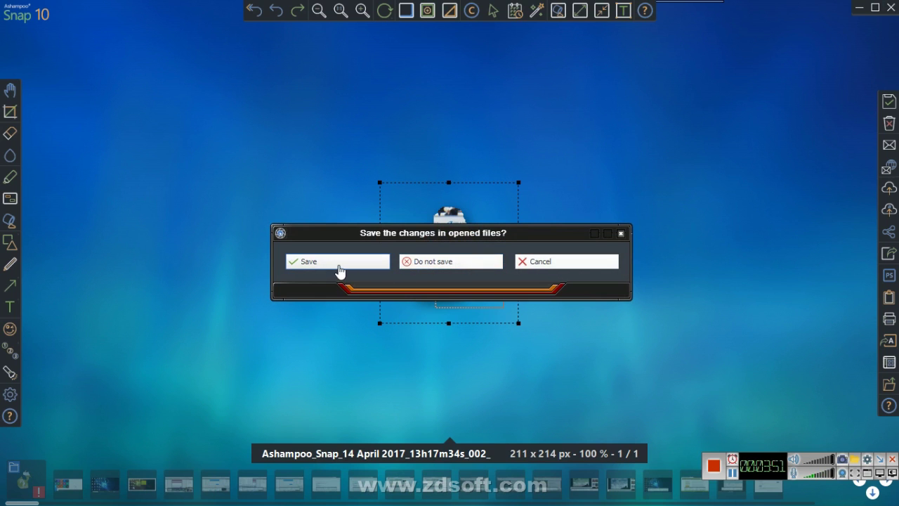
pyautogui.click(430, 262)
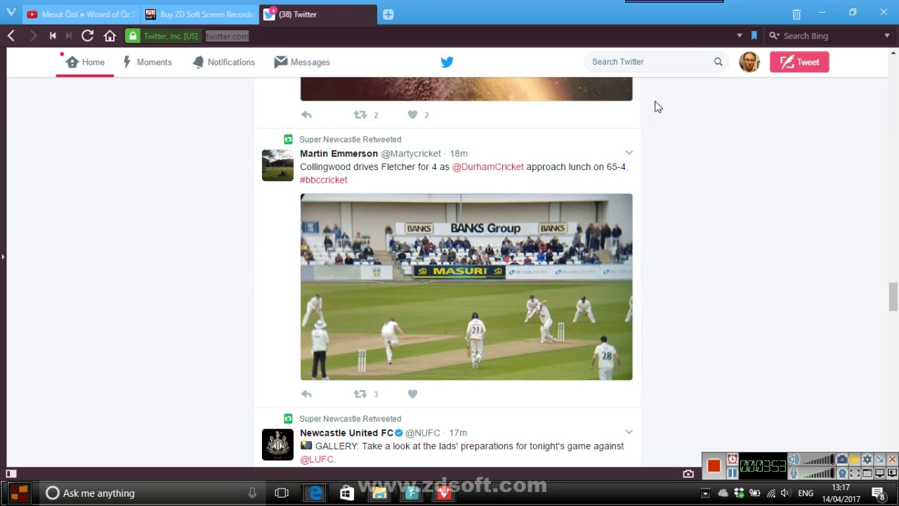
pyautogui.moveTo(683, 7)
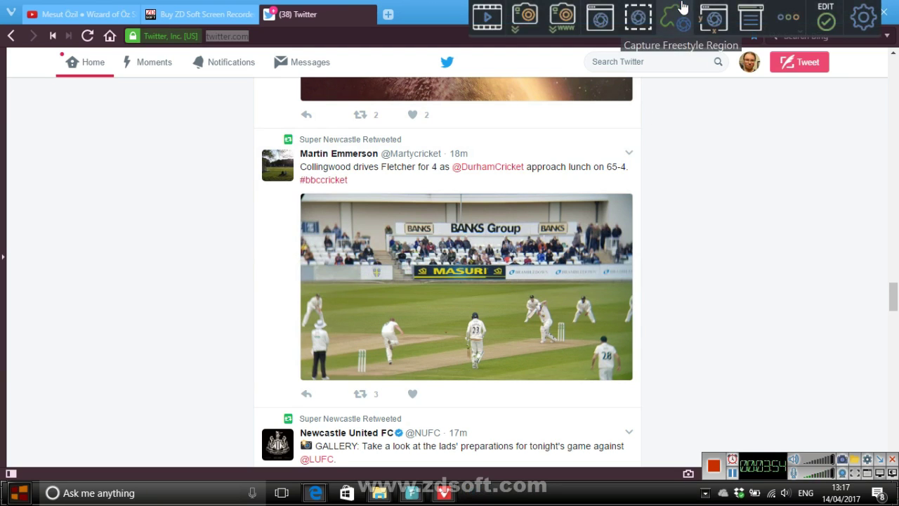
# Capture a free rectangle region framing the cricket photo on the Twitter page.
pyautogui.click(638, 17)
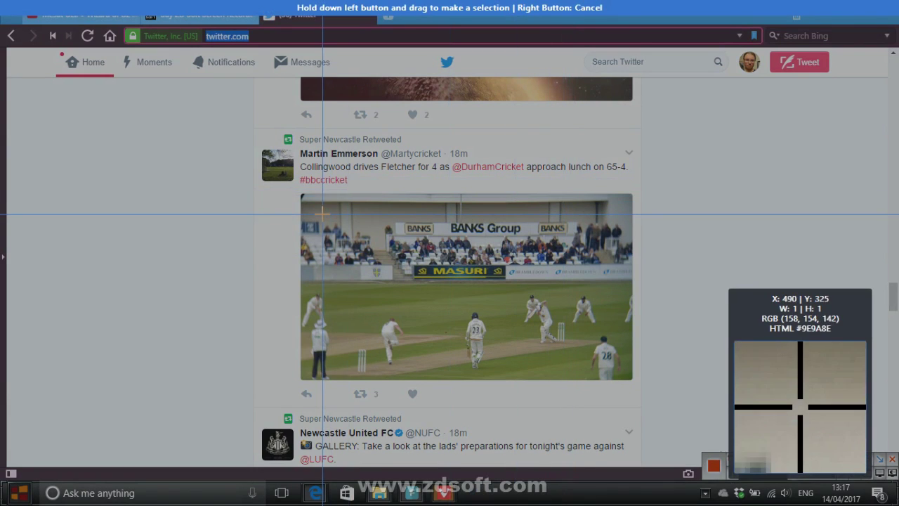
pyautogui.moveTo(300, 196); pyautogui.dragTo(635, 381)
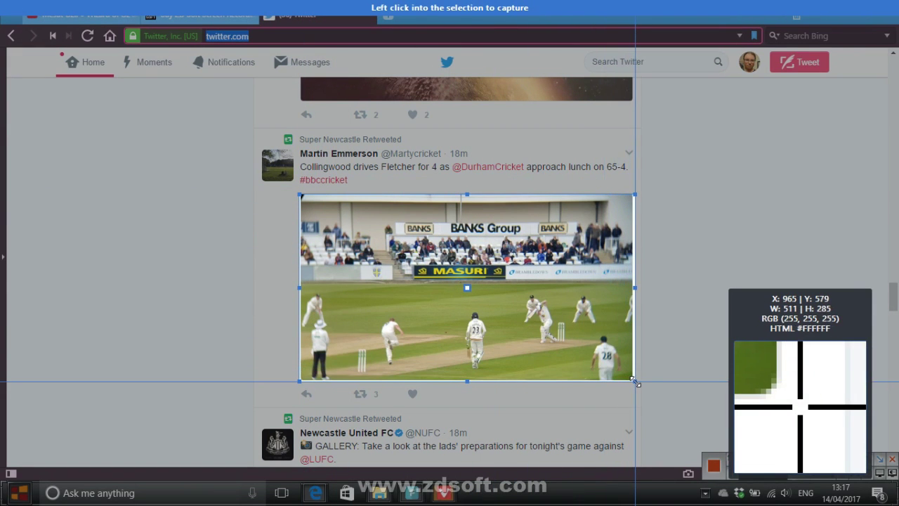
pyautogui.click(604, 337)
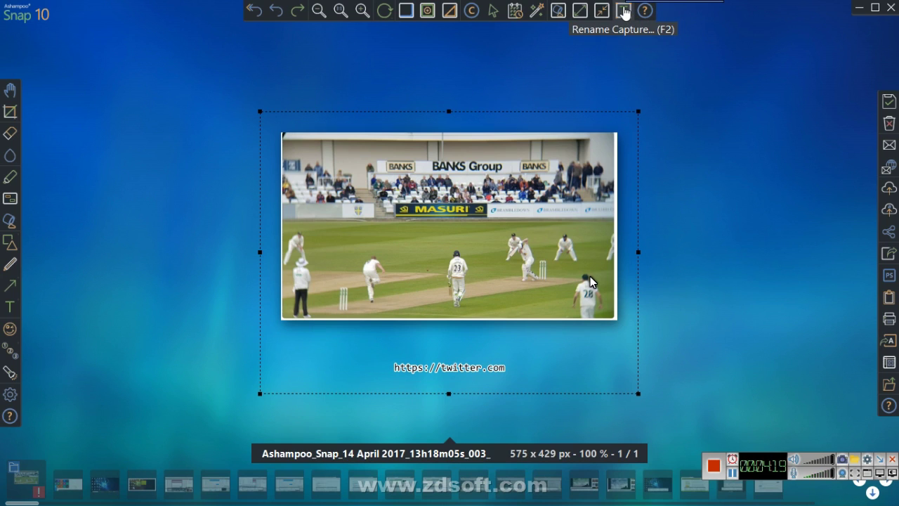
# Start renaming the capture, cancel it, and bring up the Apply Effects list.
pyautogui.click(624, 12)
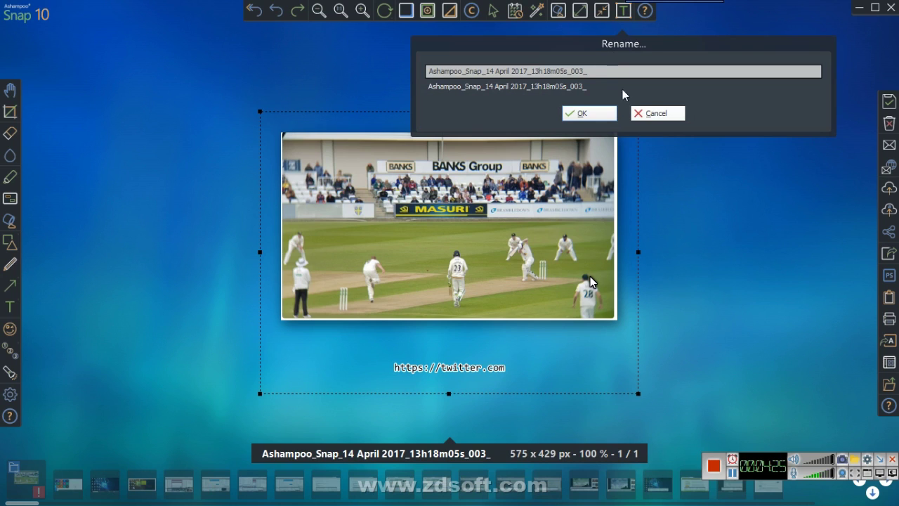
pyautogui.click(641, 114)
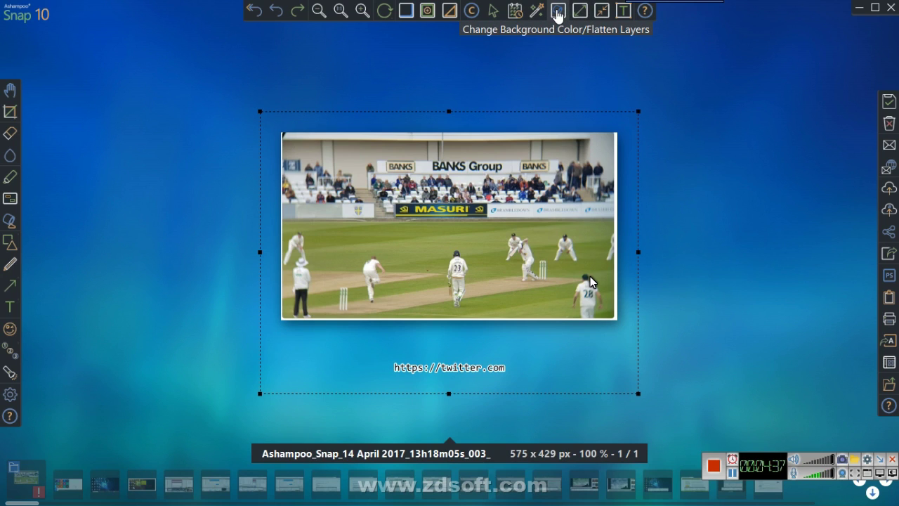
pyautogui.click(534, 14)
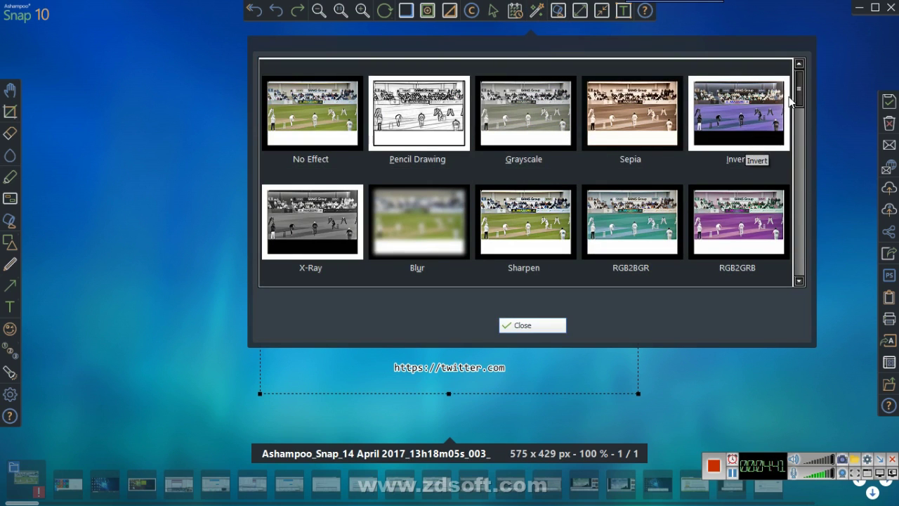
# Apply the Sepia effect to the cricket capture and close the effects dialog.
pyautogui.moveTo(799, 95)
pyautogui.mouseDown()
pyautogui.moveTo(816, 251)
pyautogui.moveTo(796, 145)
pyautogui.moveTo(799, 98)
pyautogui.moveTo(786, 75)
pyautogui.mouseUp()
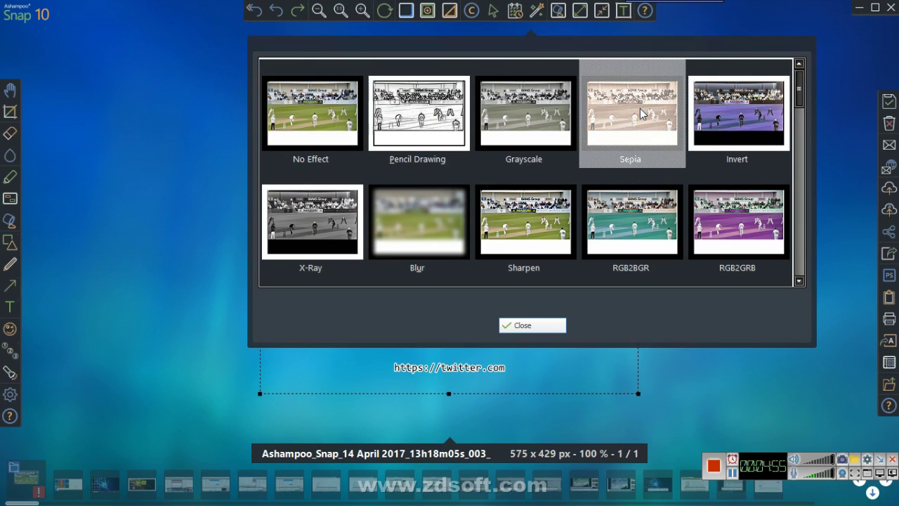
pyautogui.click(642, 114)
pyautogui.click(554, 327)
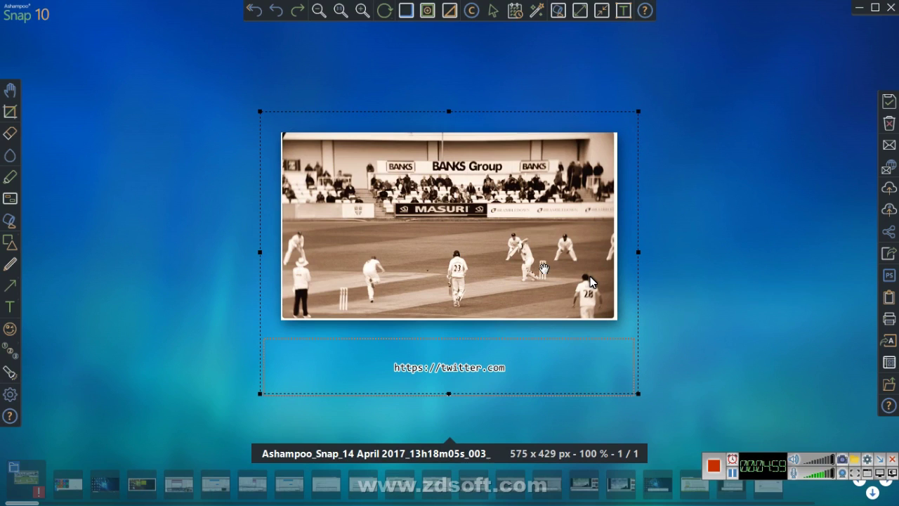
pyautogui.click(515, 10)
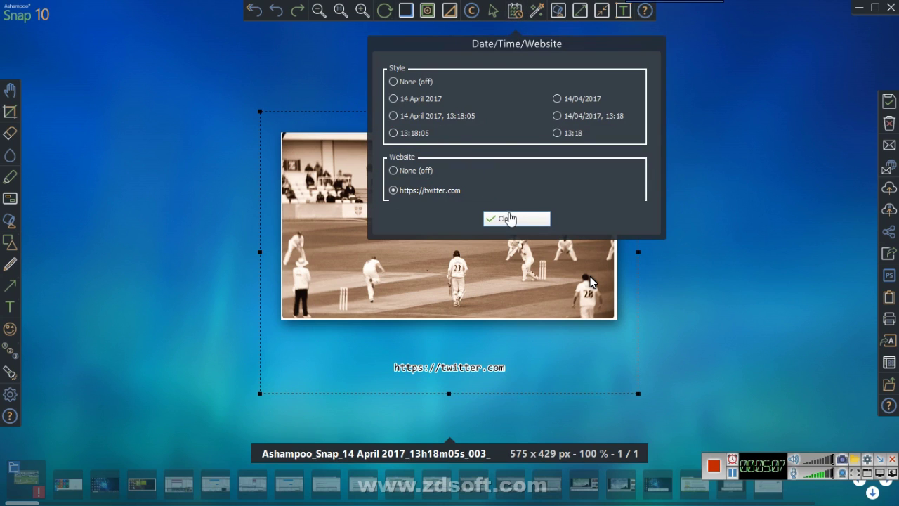
pyautogui.click(513, 219)
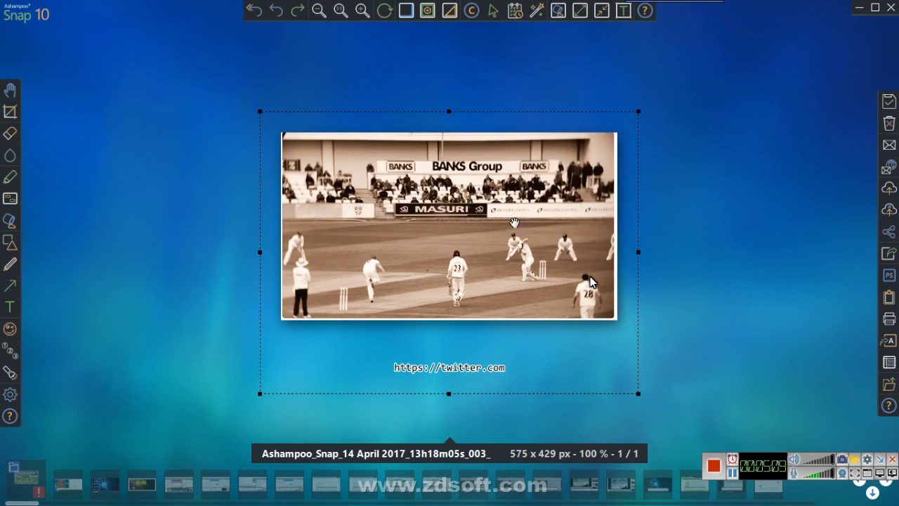
pyautogui.click(470, 11)
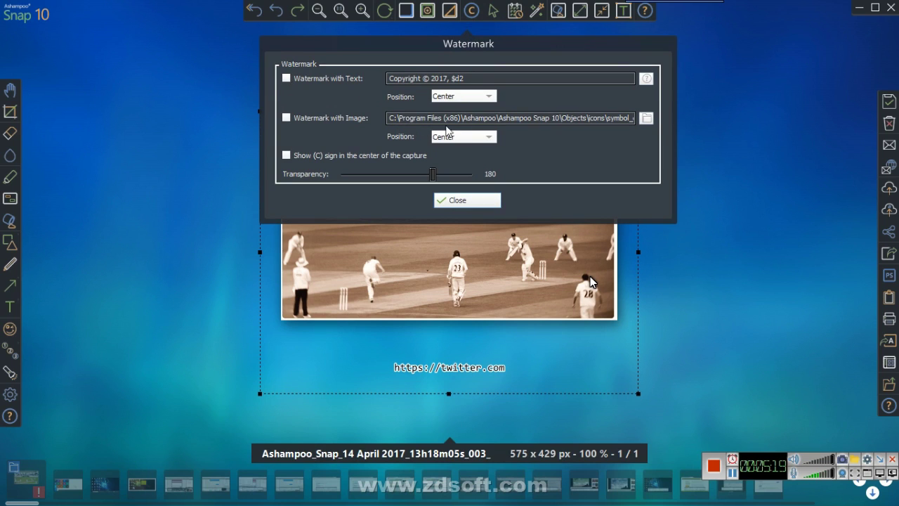
pyautogui.click(489, 202)
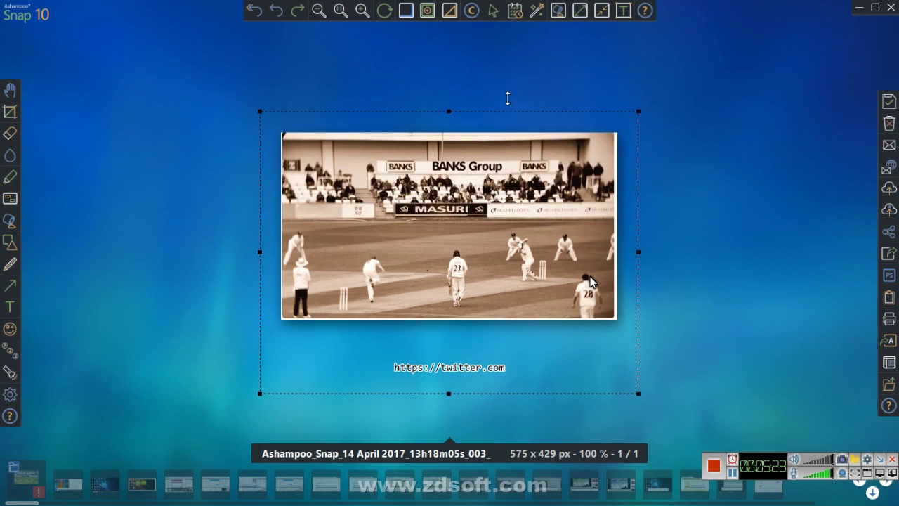
pyautogui.click(450, 12)
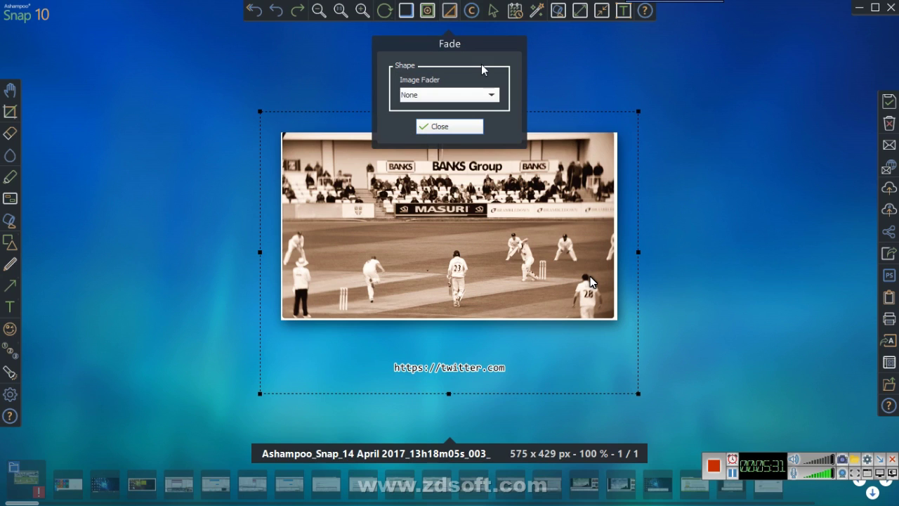
pyautogui.click(492, 97)
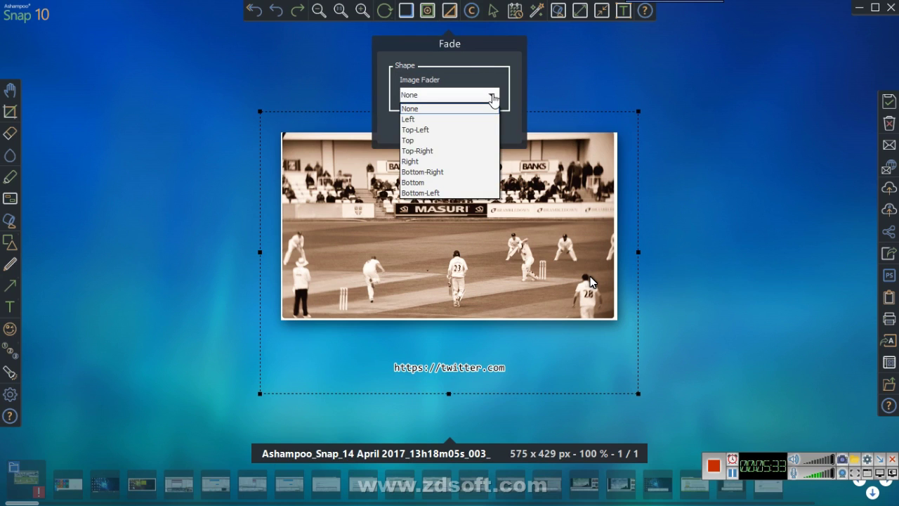
pyautogui.click(483, 151)
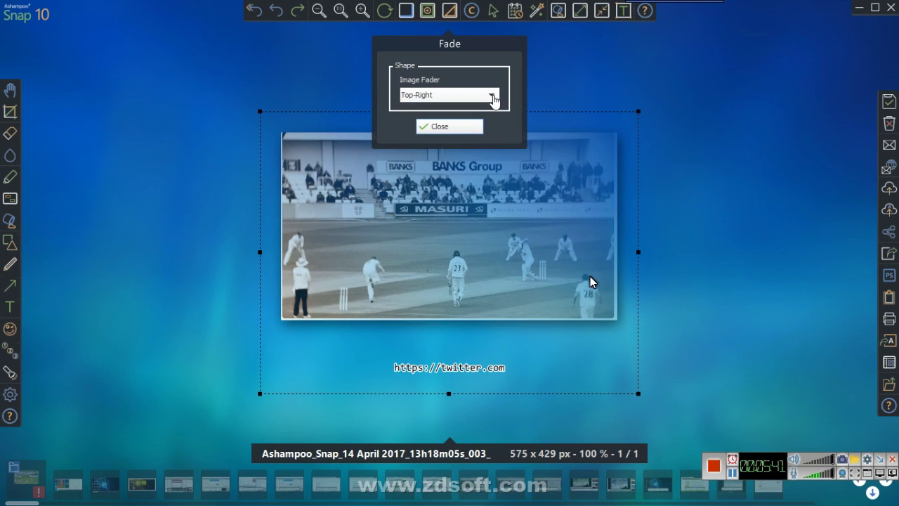
pyautogui.click(493, 97)
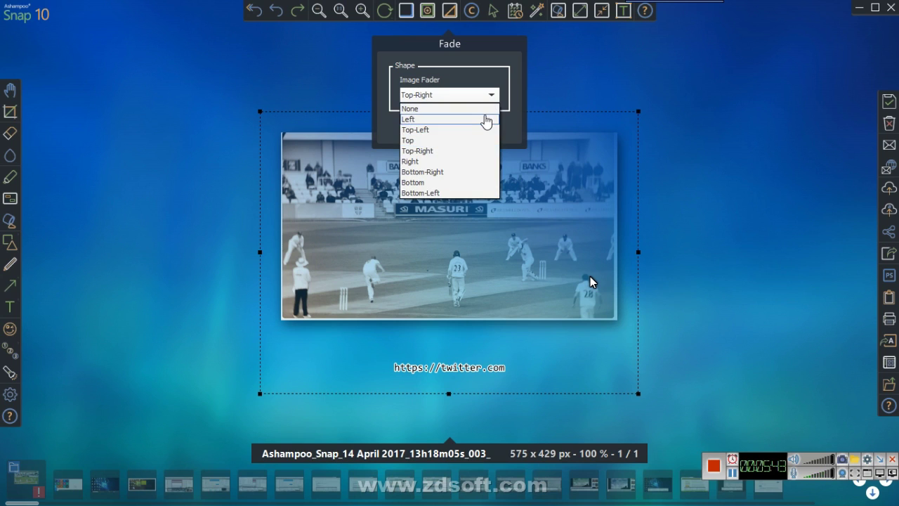
pyautogui.click(484, 120)
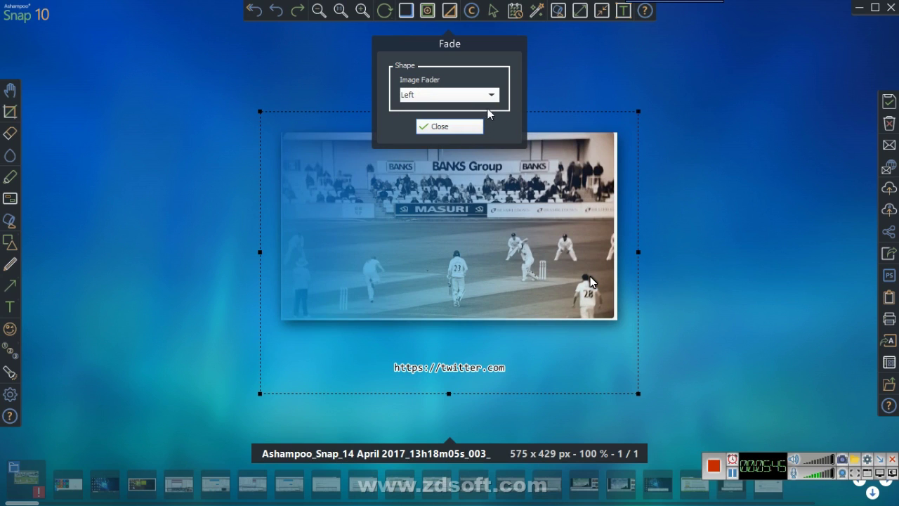
pyautogui.click(492, 97)
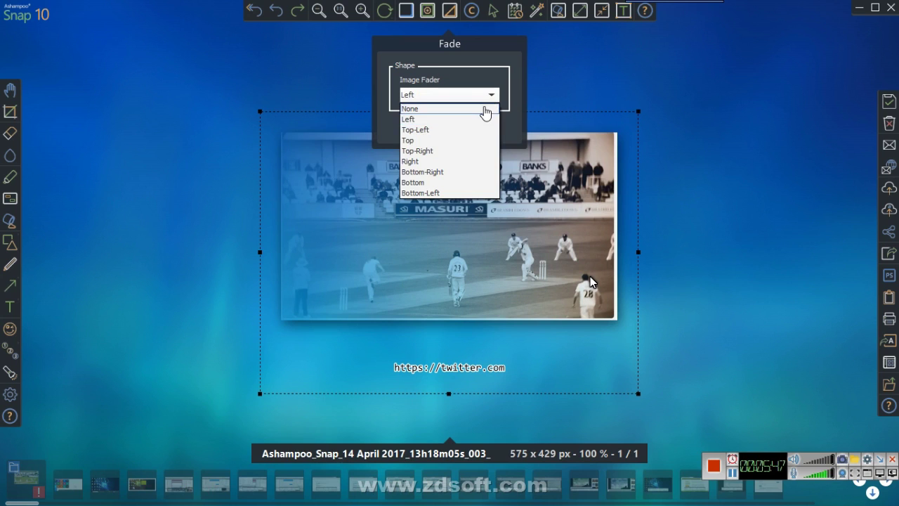
pyautogui.click(485, 110)
pyautogui.click(477, 130)
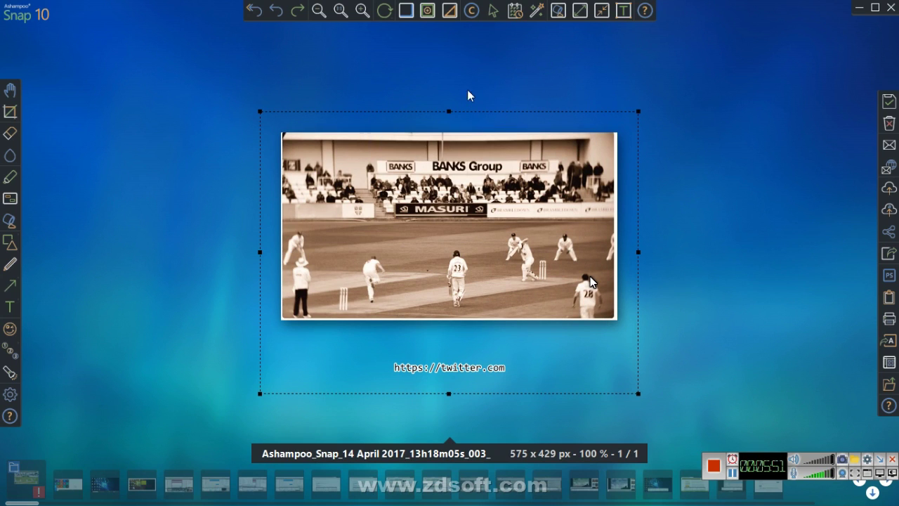
pyautogui.click(427, 13)
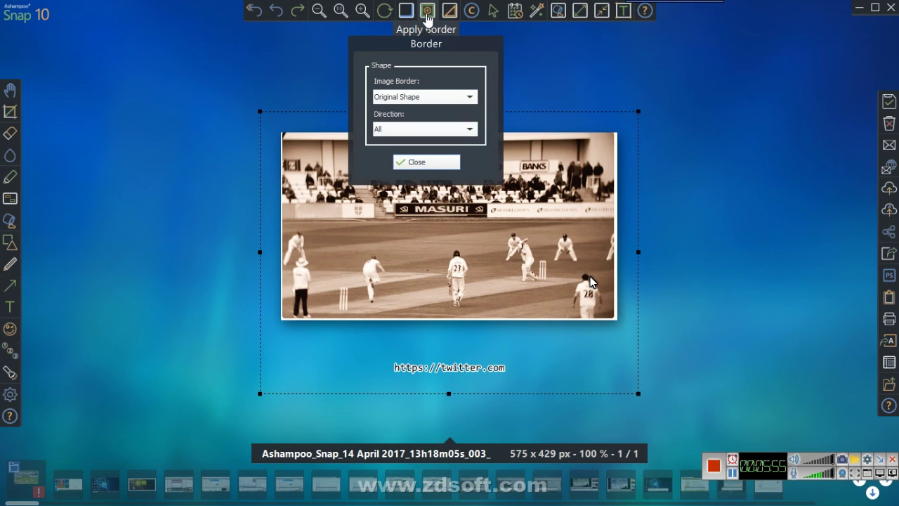
pyautogui.click(441, 163)
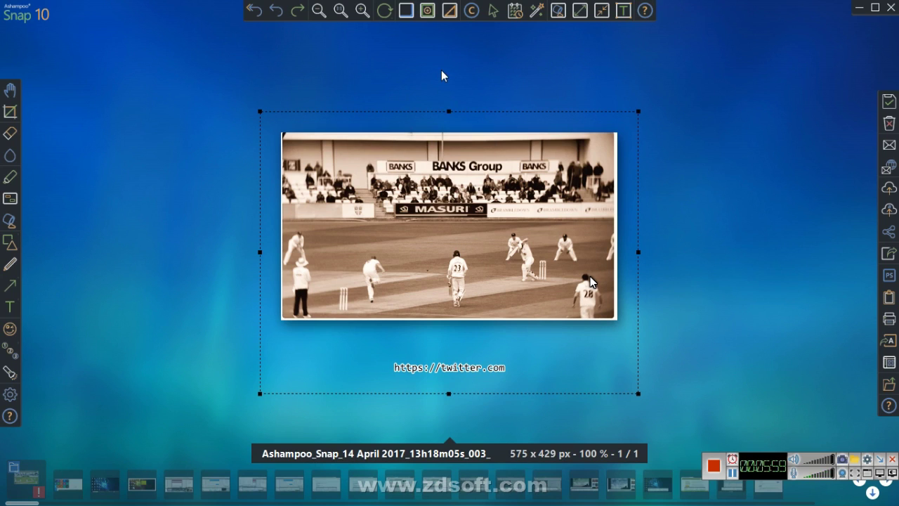
pyautogui.click(406, 11)
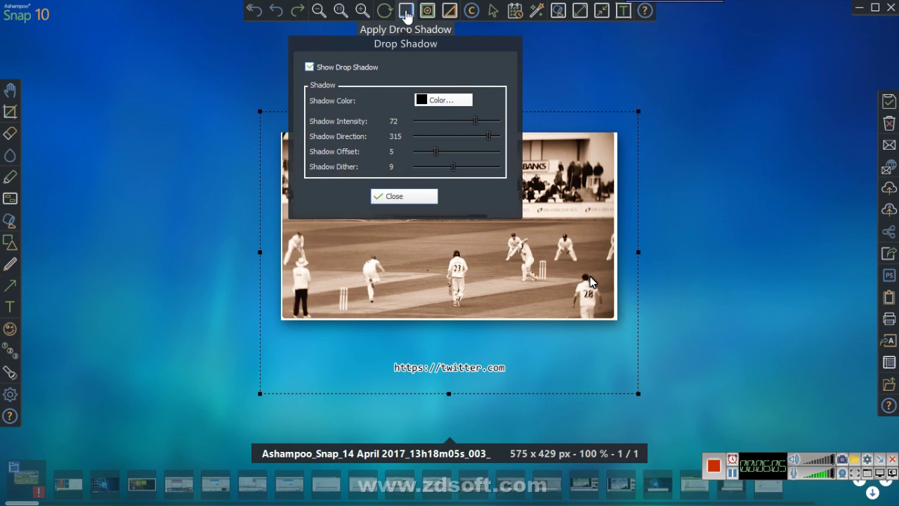
pyautogui.click(411, 196)
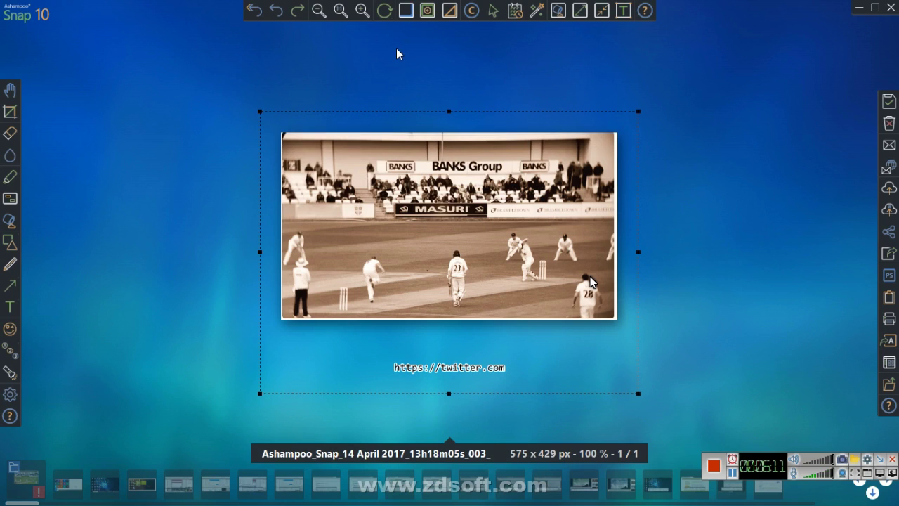
pyautogui.click(384, 11)
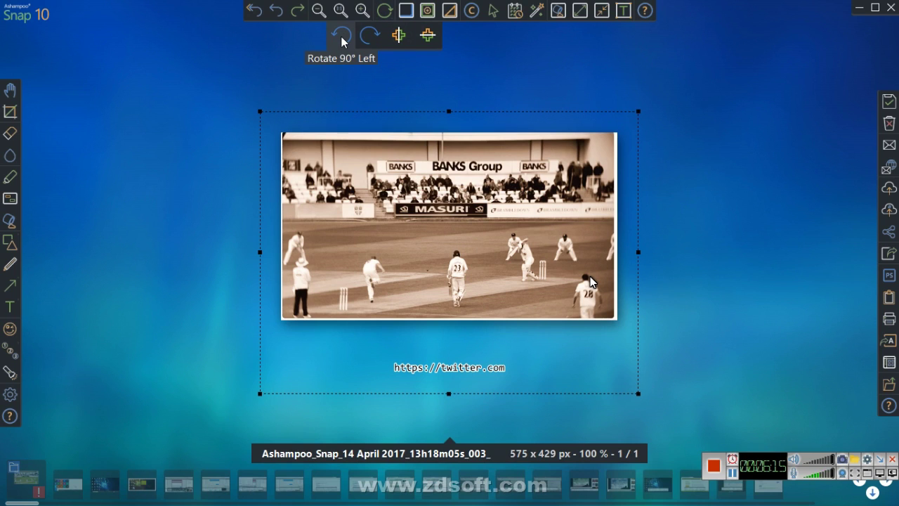
# Mirror the sepia photo left-to-right, flipping it upside down and back upright.
pyautogui.click(399, 35)
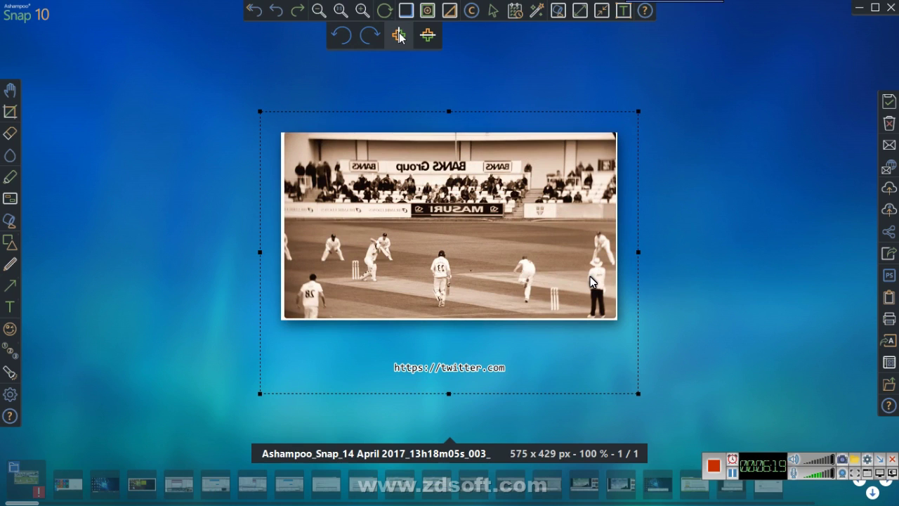
pyautogui.click(427, 36)
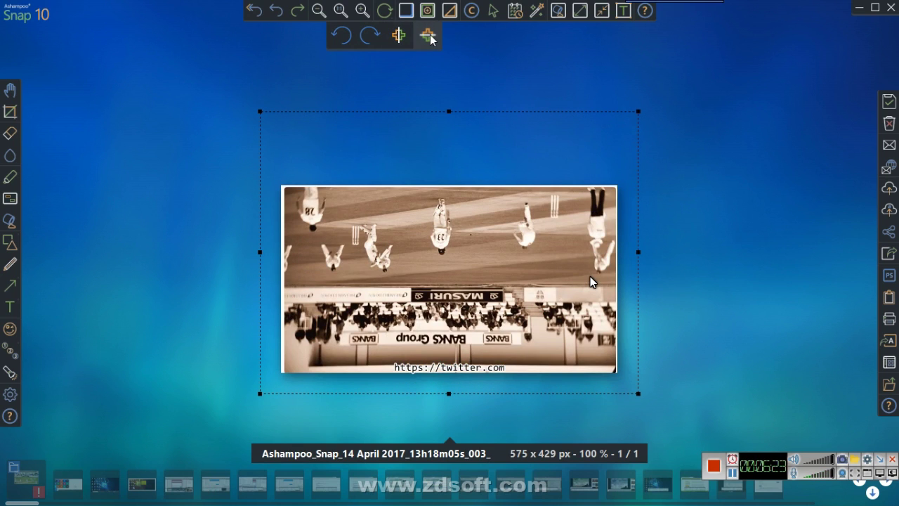
pyautogui.click(427, 36)
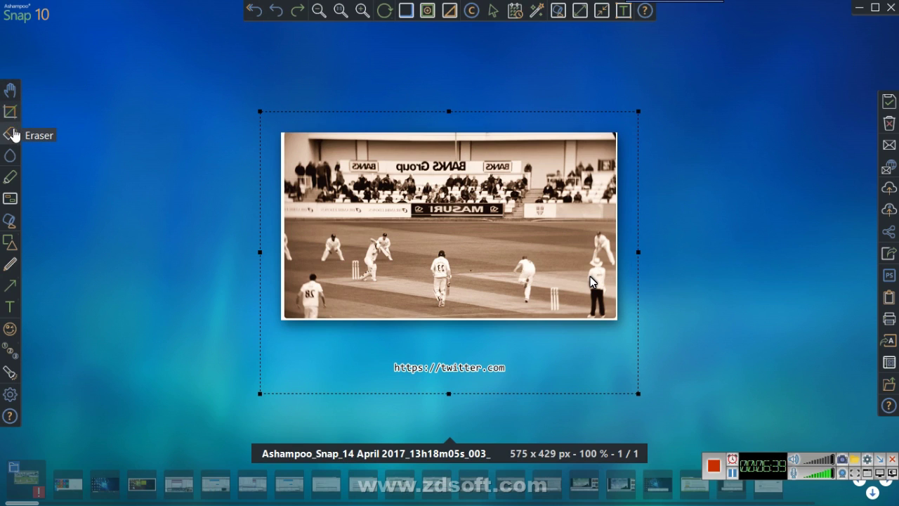
# Erase the player left of the stumps in white, then blur the bowler with the Blur Pen.
pyautogui.click(10, 134)
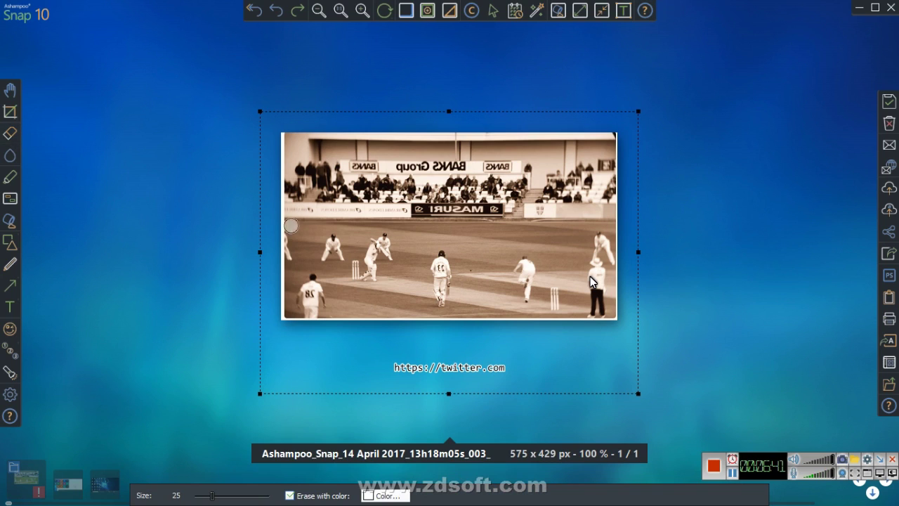
pyautogui.moveTo(331, 242)
pyautogui.mouseDown()
pyautogui.moveTo(330, 250)
pyautogui.moveTo(344, 248)
pyautogui.moveTo(329, 254)
pyautogui.moveTo(341, 257)
pyautogui.mouseUp()
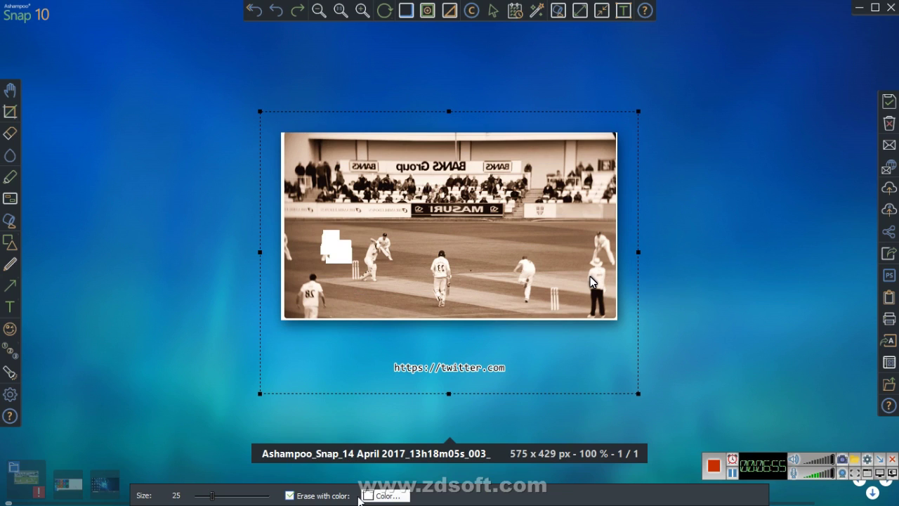
pyautogui.click(379, 495)
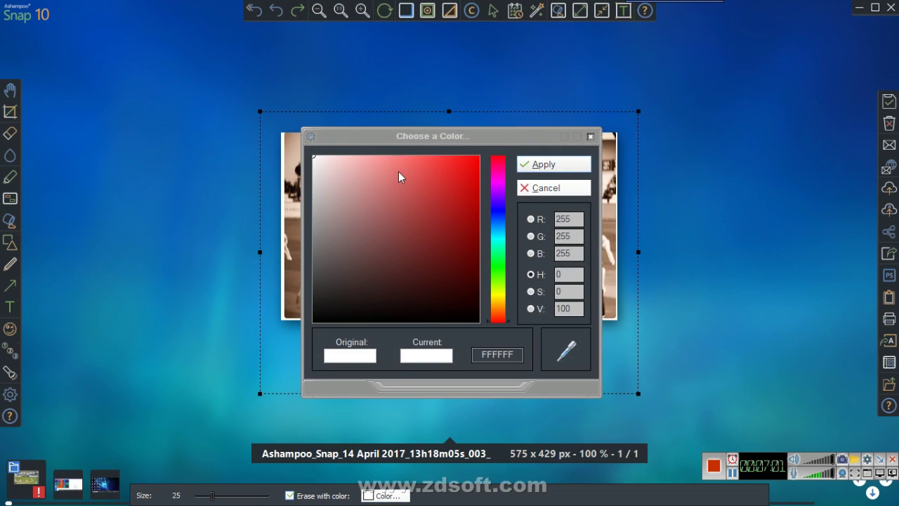
pyautogui.click(527, 190)
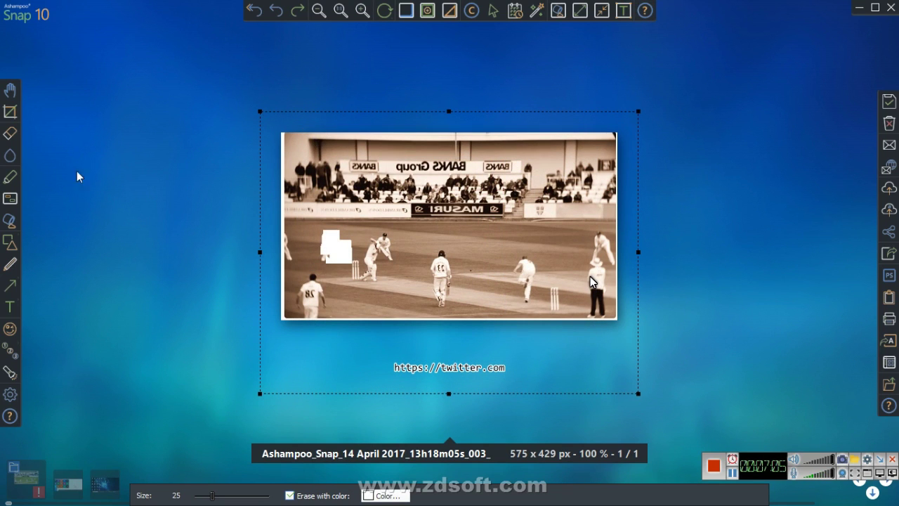
pyautogui.click(10, 155)
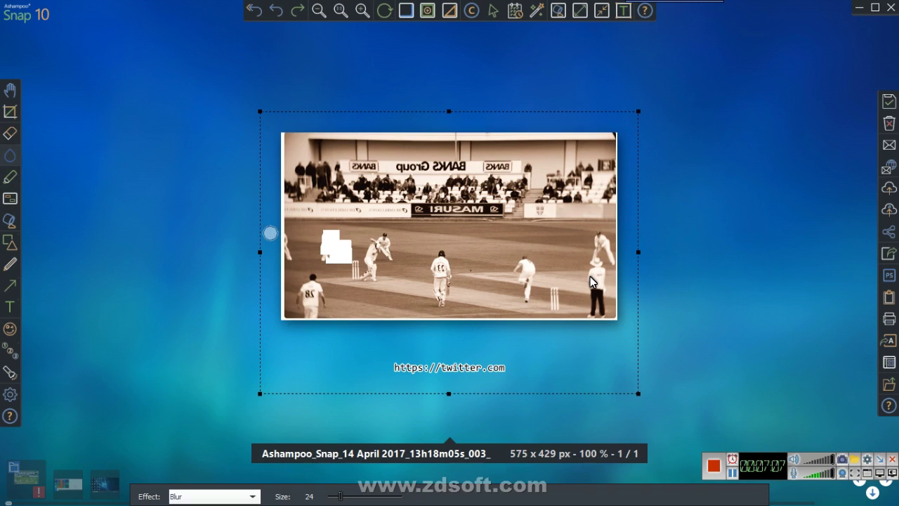
pyautogui.moveTo(379, 256)
pyautogui.mouseDown()
pyautogui.moveTo(374, 246)
pyautogui.moveTo(371, 264)
pyautogui.moveTo(383, 245)
pyautogui.moveTo(373, 271)
pyautogui.mouseUp()
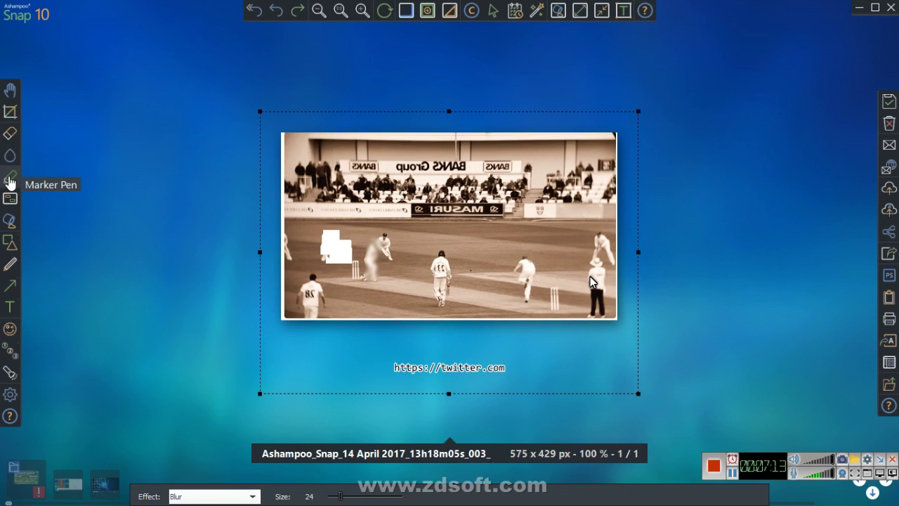
# With the yellow Marker Pen, paint over the blurred bowler and the centre batsman.
pyautogui.click(10, 178)
pyautogui.moveTo(365, 248)
pyautogui.mouseDown()
pyautogui.moveTo(378, 248)
pyautogui.moveTo(378, 260)
pyautogui.moveTo(390, 241)
pyautogui.moveTo(367, 256)
pyautogui.moveTo(388, 265)
pyautogui.moveTo(383, 252)
pyautogui.moveTo(373, 272)
pyautogui.mouseUp()
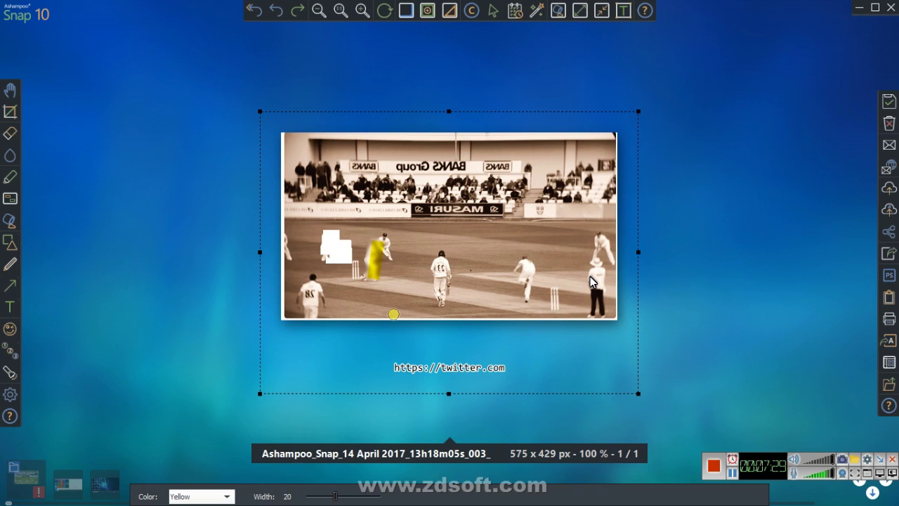
pyautogui.moveTo(441, 262)
pyautogui.mouseDown()
pyautogui.moveTo(441, 253)
pyautogui.moveTo(439, 301)
pyautogui.mouseUp()
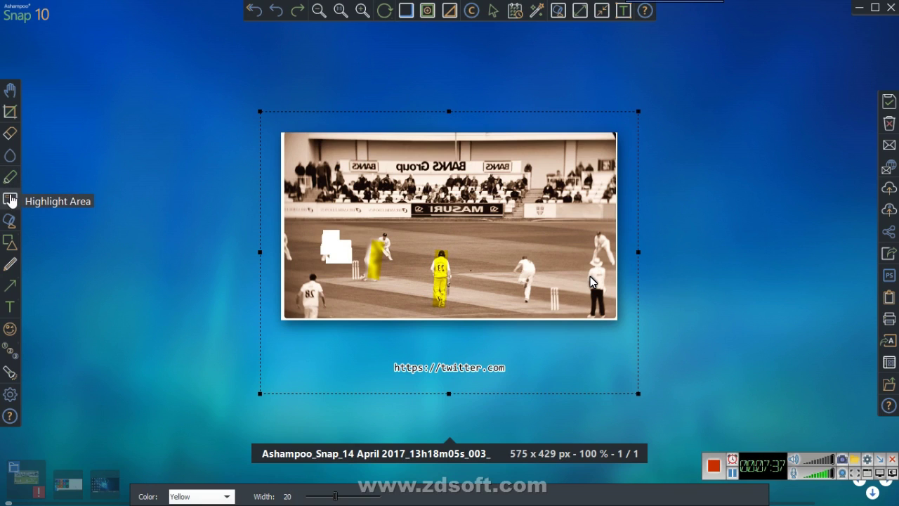
# Add a red translucent highlight rectangle over the MASURI banner stands and pitch.
pyautogui.click(10, 200)
pyautogui.moveTo(399, 185); pyautogui.dragTo(594, 261)
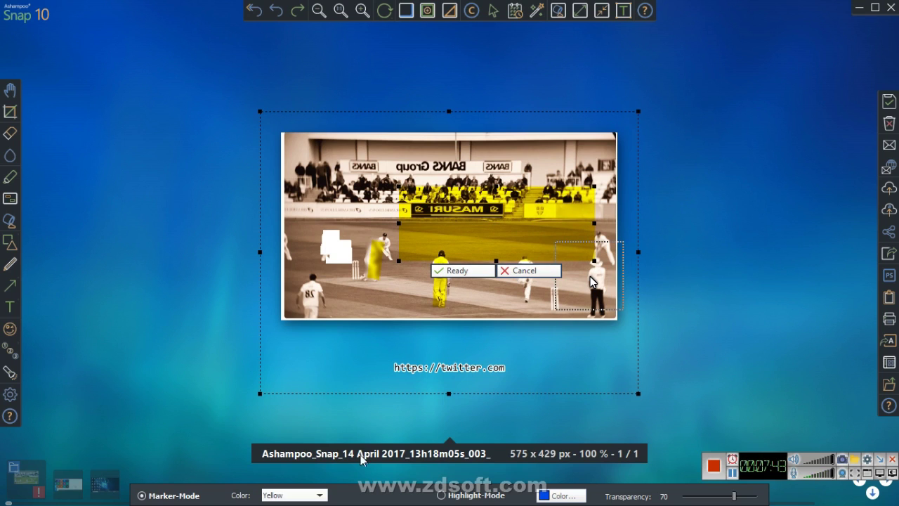
pyautogui.click(321, 495)
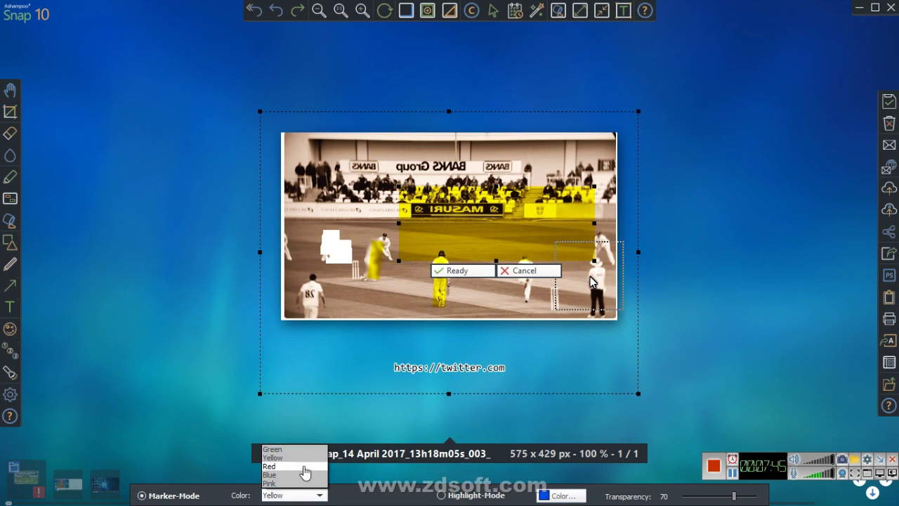
pyautogui.click(305, 466)
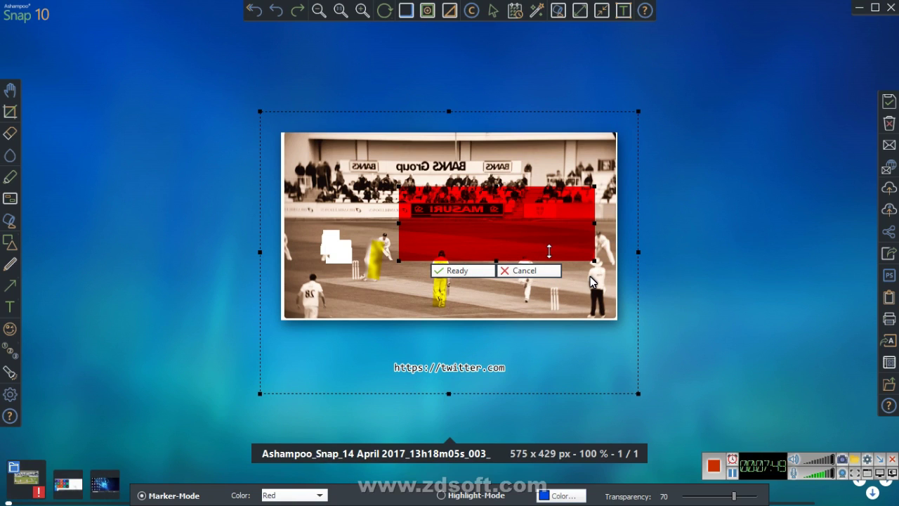
pyautogui.click(454, 271)
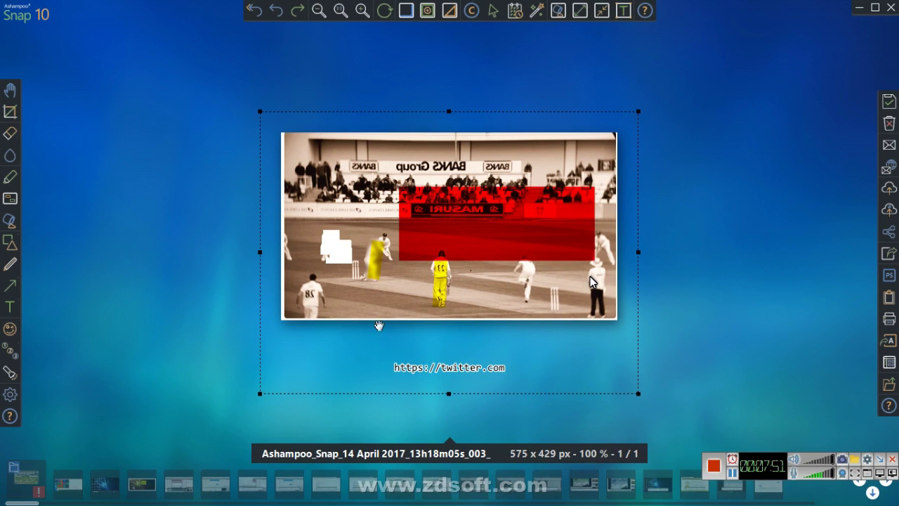
# Draw a yellow ellipse around the left batsman and lower its opacity so it is semi-transparent.
pyautogui.moveTo(10, 242)
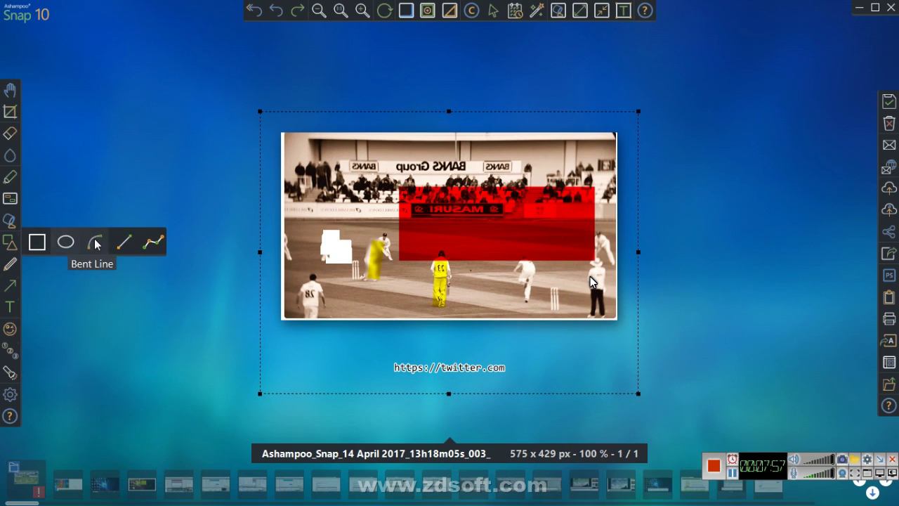
pyautogui.click(57, 244)
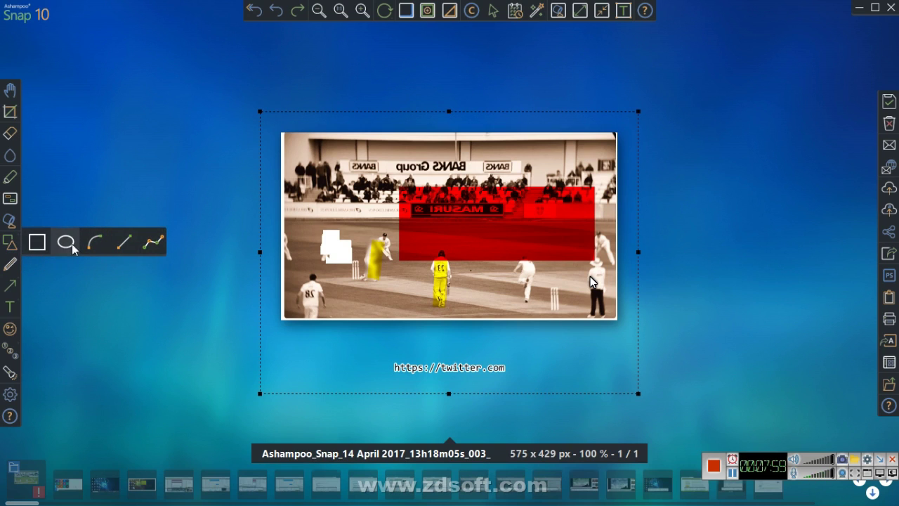
pyautogui.moveTo(321, 211); pyautogui.dragTo(455, 291)
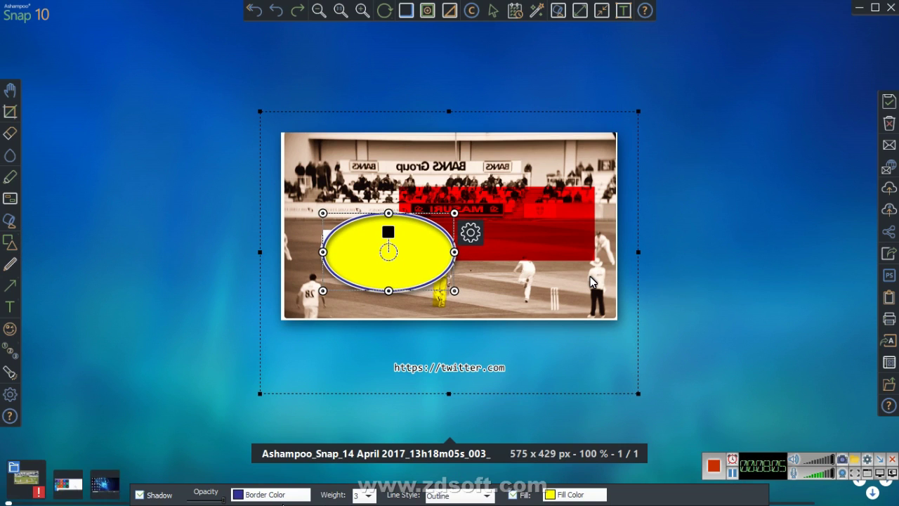
pyautogui.moveTo(220, 500); pyautogui.dragTo(203, 500)
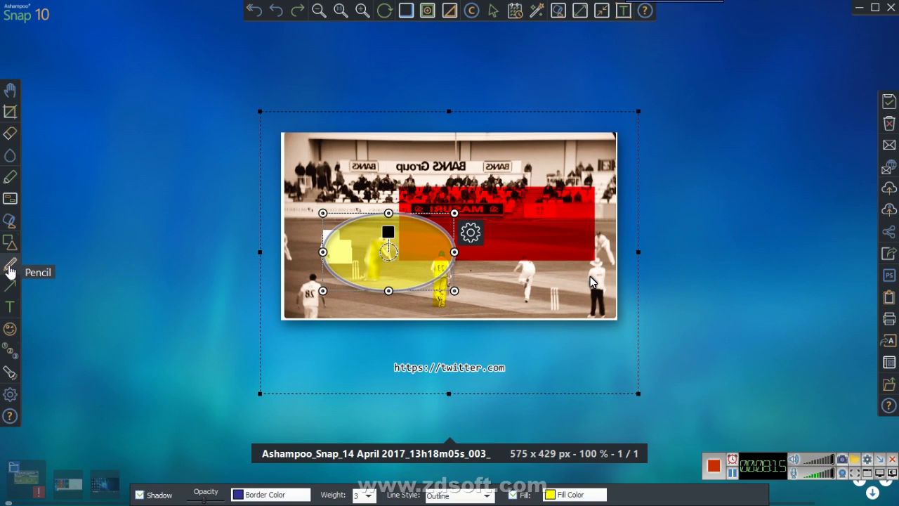
pyautogui.click(10, 265)
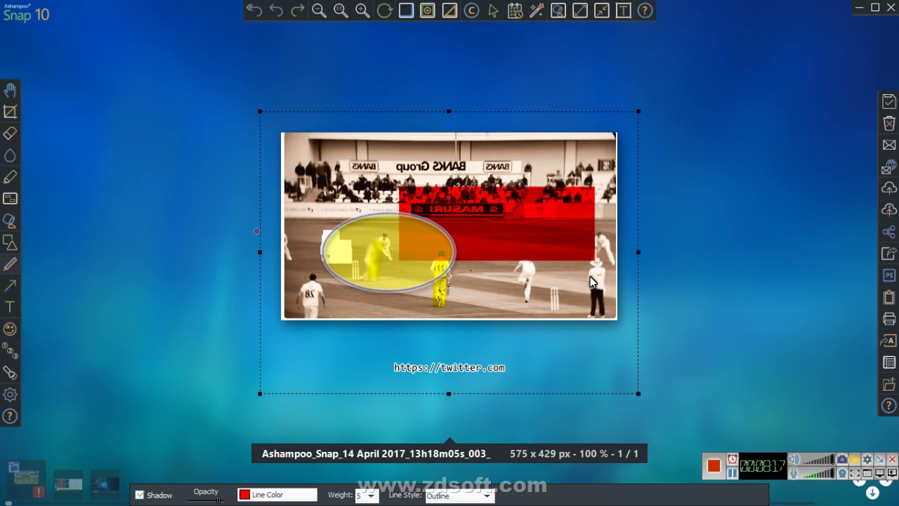
# Draw a red freehand line and a red straight arrow beside the ellipse, then reset the capture to its original.
pyautogui.moveTo(389, 188)
pyautogui.mouseDown()
pyautogui.moveTo(419, 252)
pyautogui.moveTo(504, 254)
pyautogui.moveTo(515, 191)
pyautogui.mouseUp()
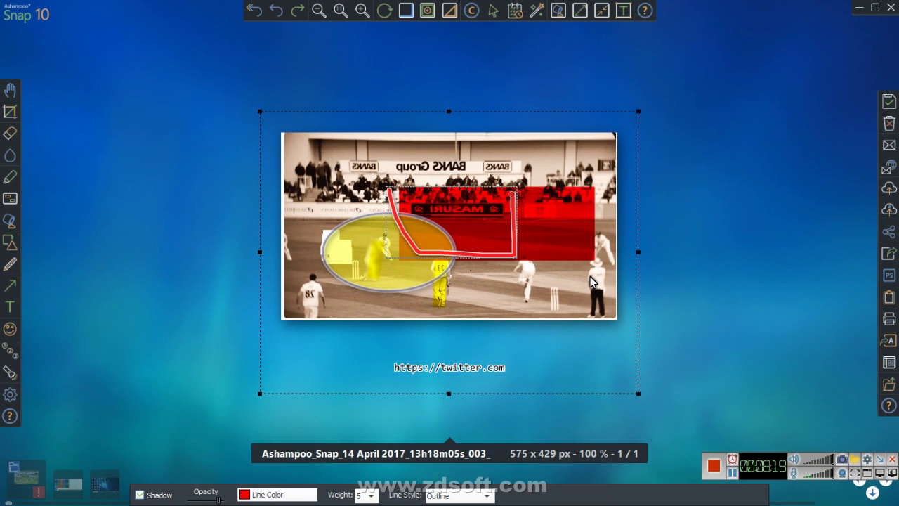
pyautogui.moveTo(14, 294)
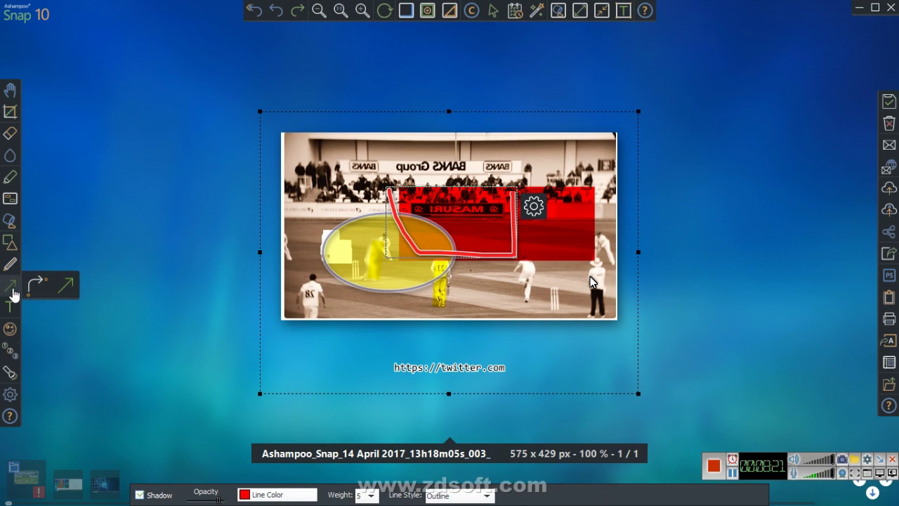
pyautogui.click(70, 287)
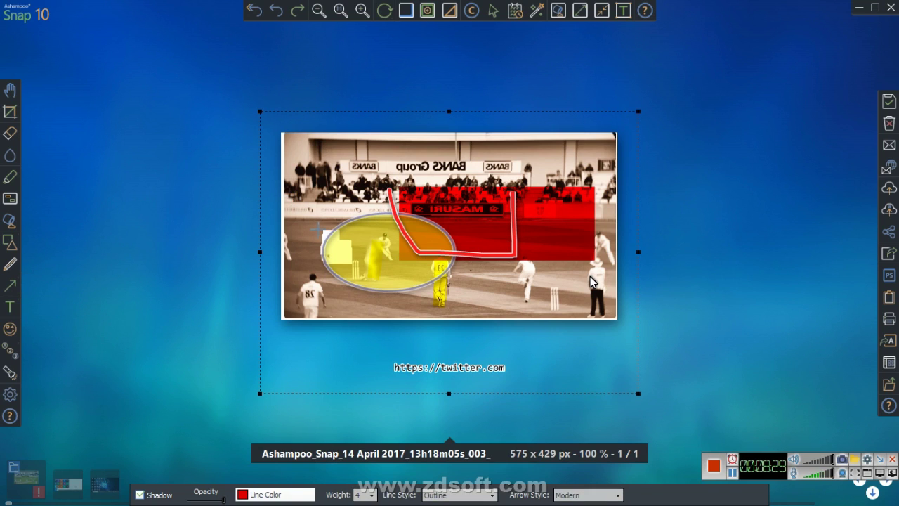
pyautogui.moveTo(327, 214); pyautogui.dragTo(360, 177)
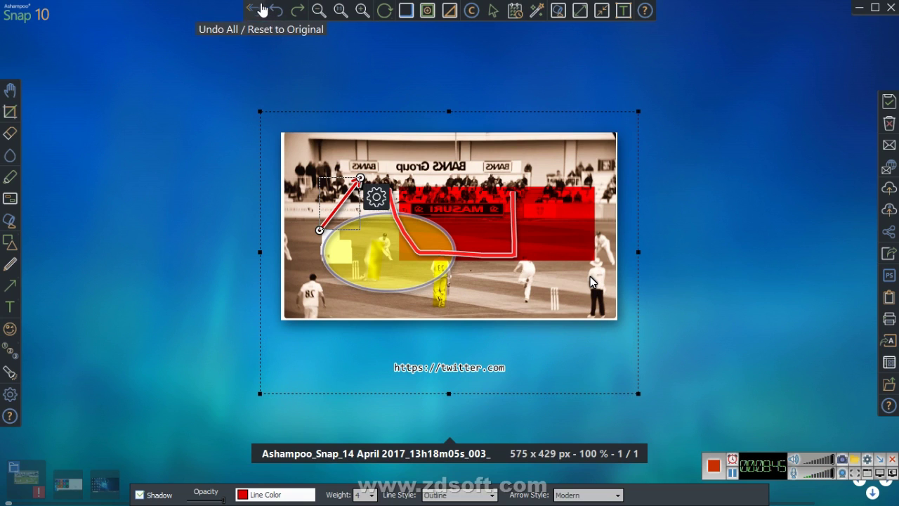
pyautogui.click(259, 12)
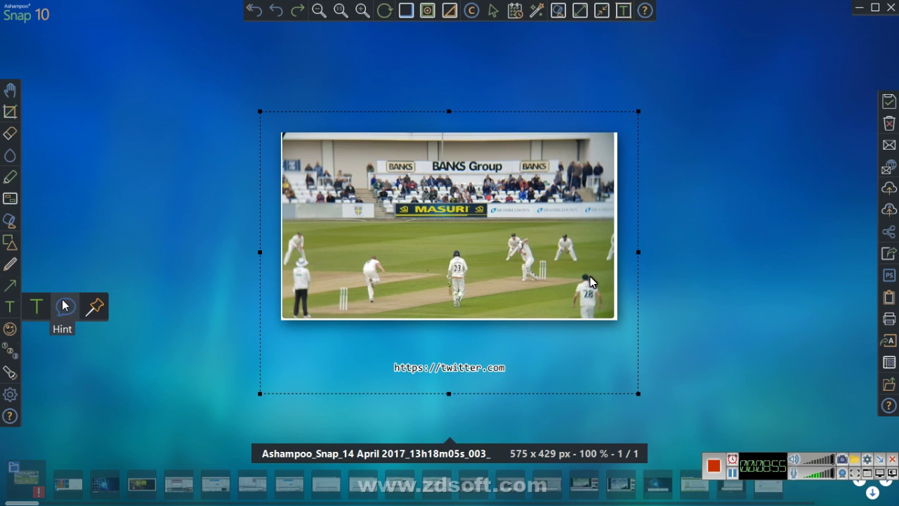
# Place a green 'Just start typing...' callout, make it shorter and wider, and aim its arrow at batsman 23.
pyautogui.click(63, 306)
pyautogui.click(351, 222)
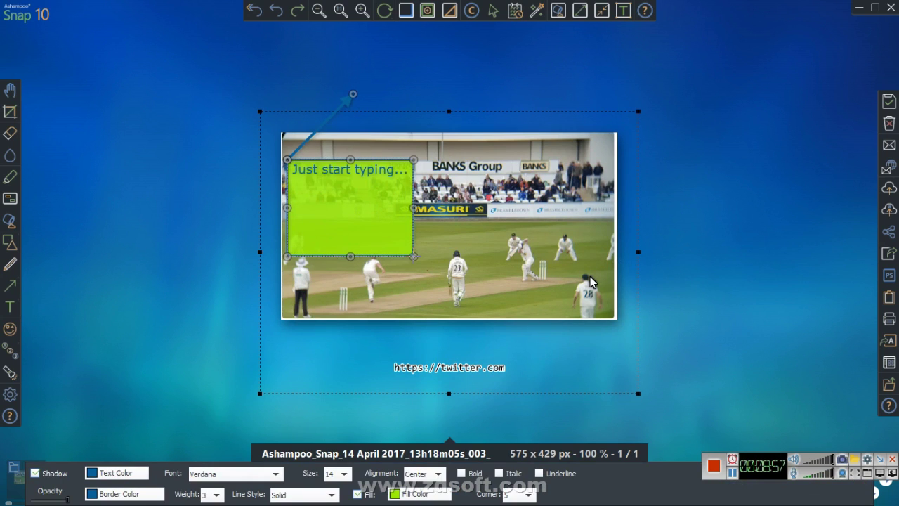
pyautogui.moveTo(414, 257); pyautogui.dragTo(429, 237)
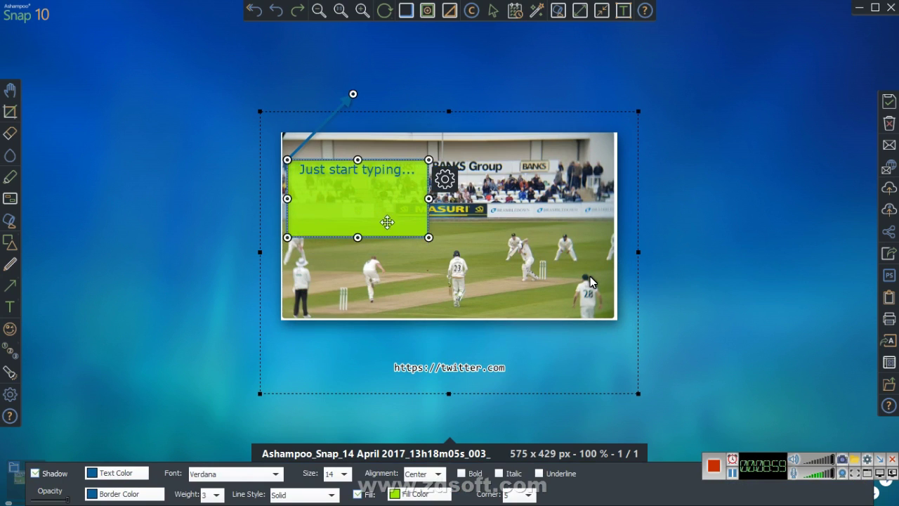
pyautogui.moveTo(353, 96); pyautogui.dragTo(447, 267)
pyautogui.click(322, 211)
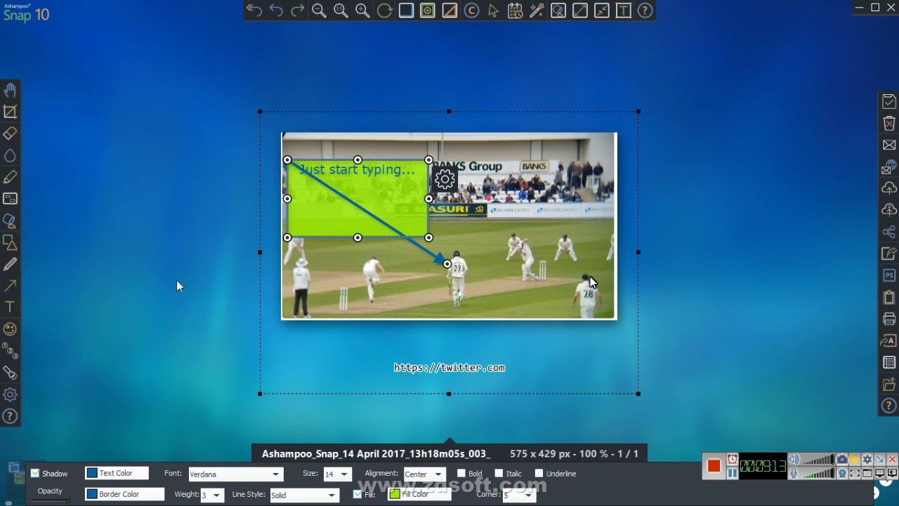
pyautogui.click(10, 330)
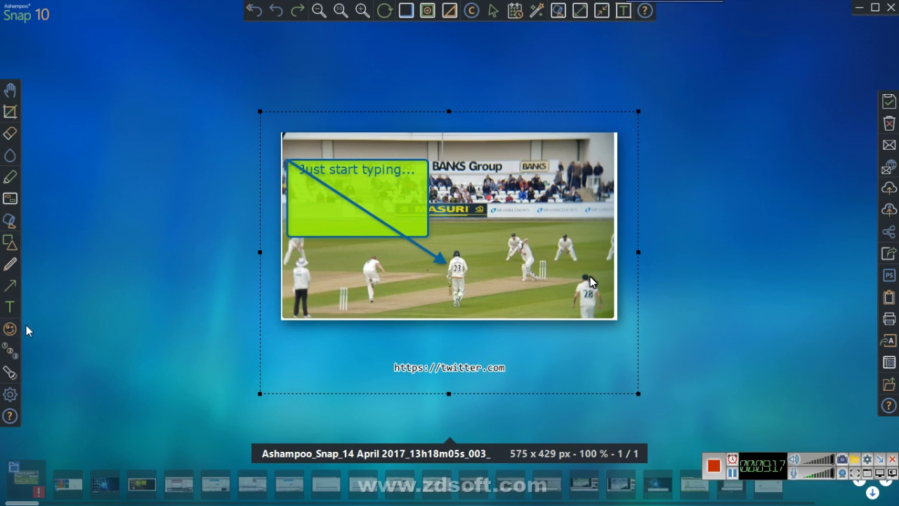
# Add the England flag stamp and move it onto the stands at the right of the photo.
pyautogui.moveTo(15, 335)
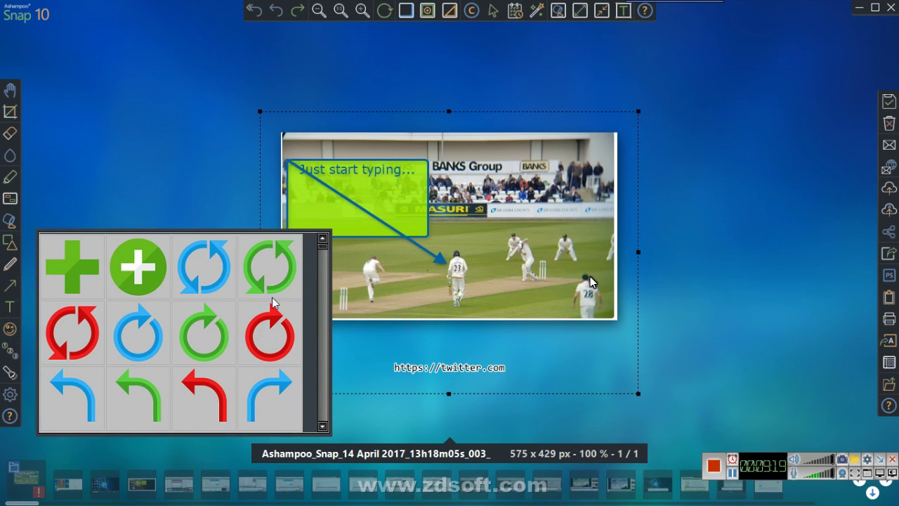
pyautogui.moveTo(323, 252); pyautogui.dragTo(324, 366)
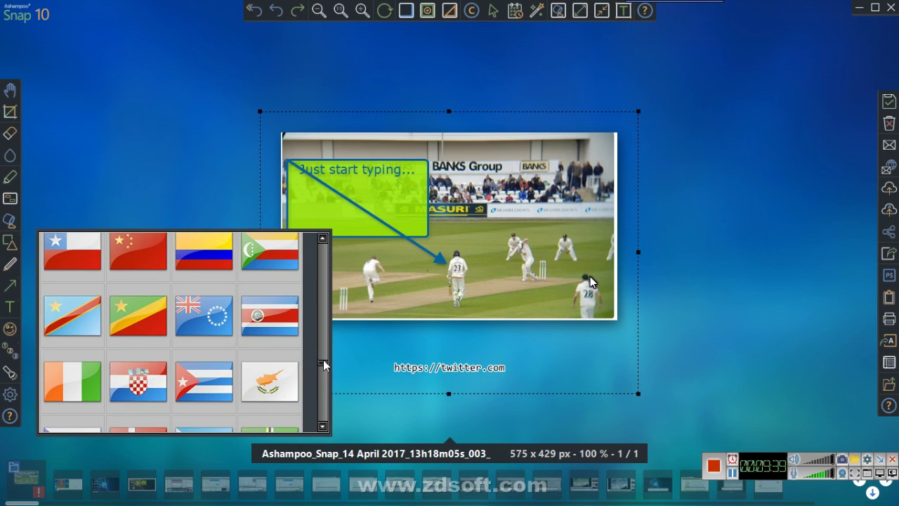
pyautogui.moveTo(323, 362); pyautogui.dragTo(324, 368)
pyautogui.click(139, 379)
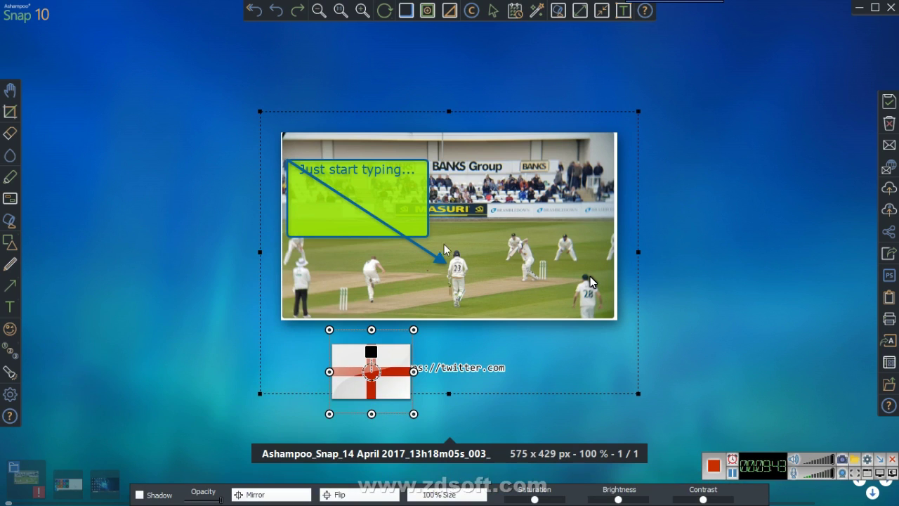
pyautogui.moveTo(397, 366); pyautogui.dragTo(504, 232)
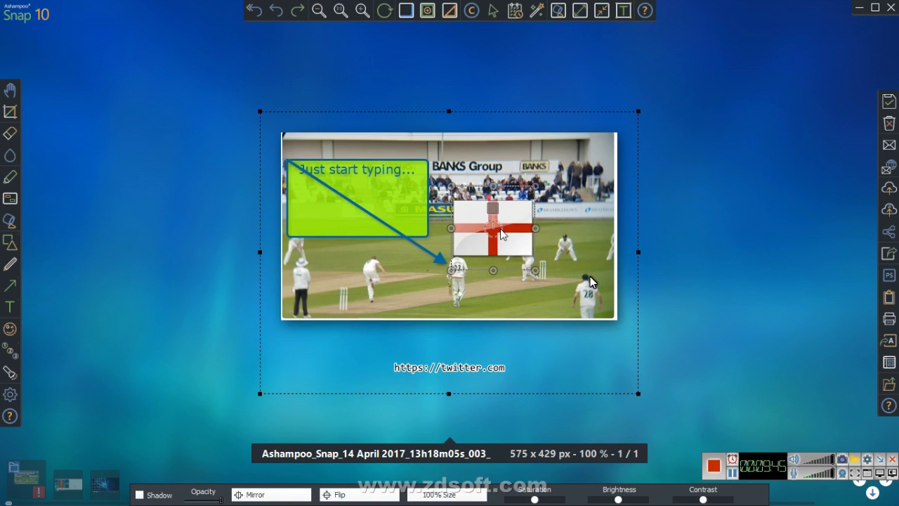
# Enlarge the flag stamp and lower its opacity so the players show through.
pyautogui.rightClick(504, 232)
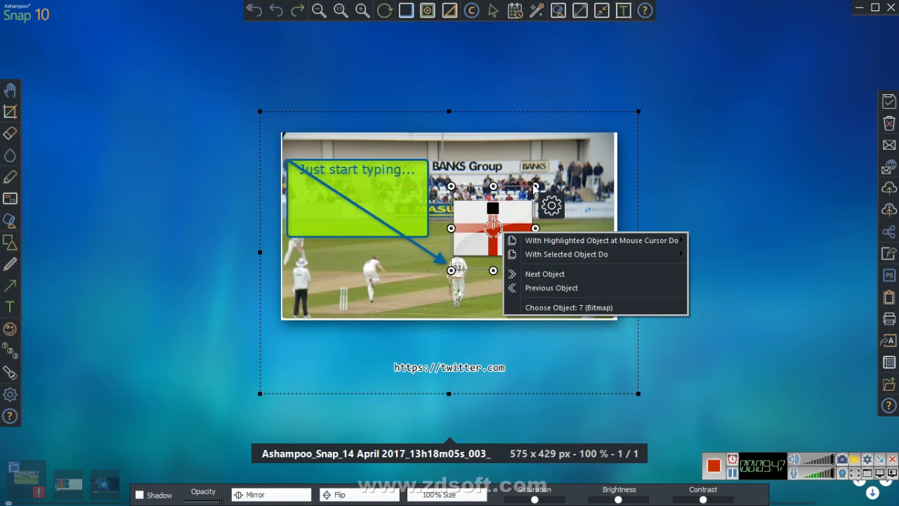
pyautogui.moveTo(535, 186); pyautogui.dragTo(638, 152)
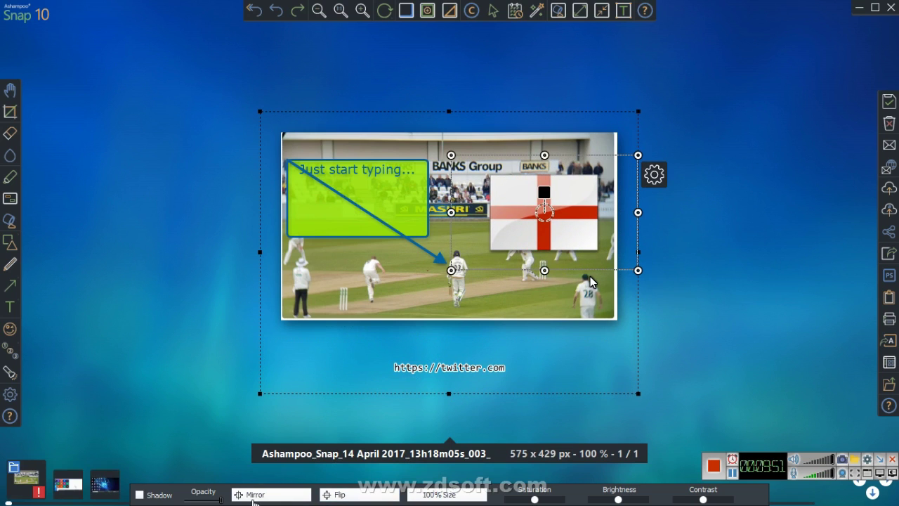
pyautogui.click(207, 498)
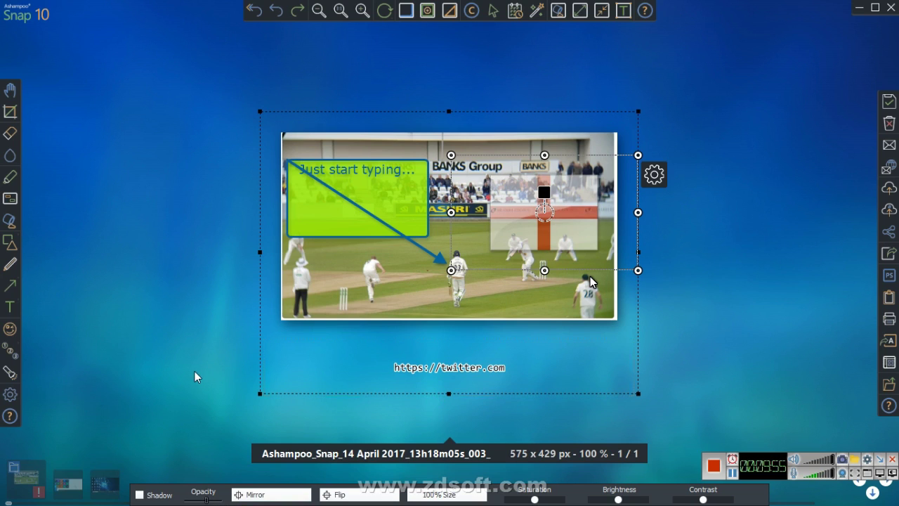
pyautogui.moveTo(10, 352)
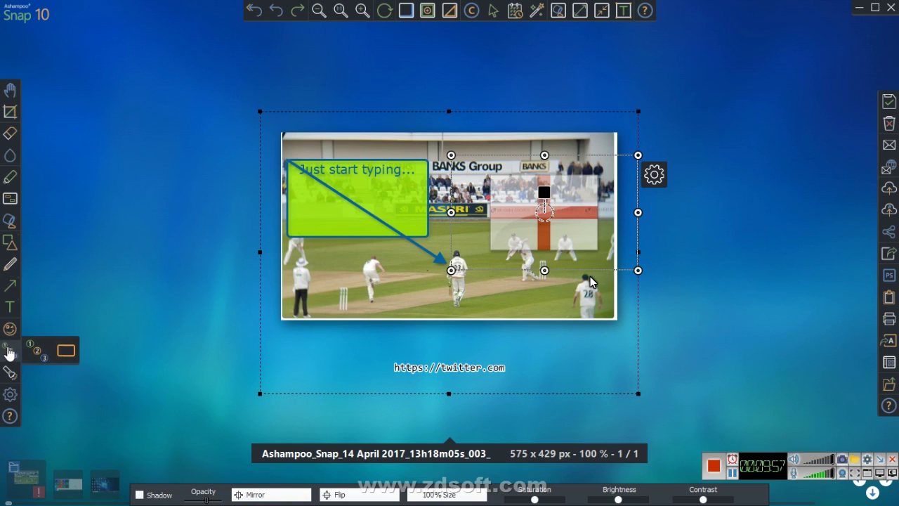
# Apply a circular spotlight over the batsman at the arrow's tip, extending it slightly upward.
pyautogui.click(8, 373)
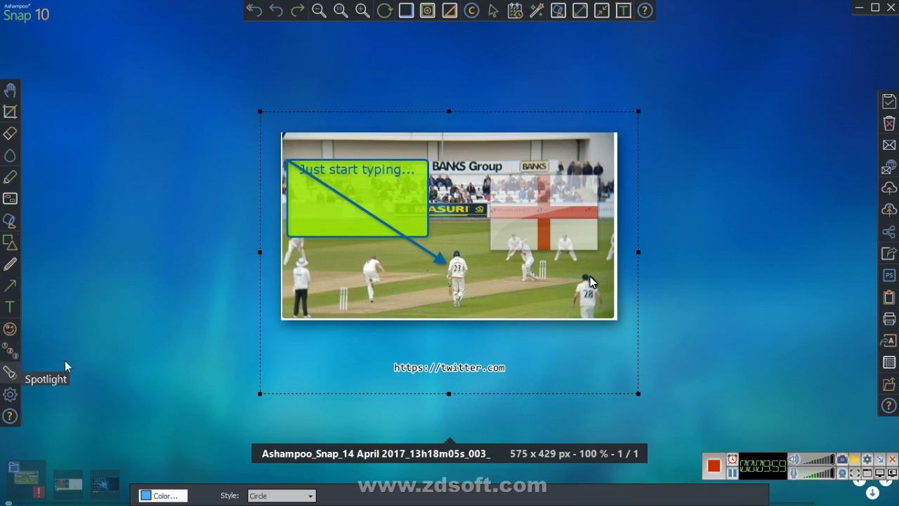
pyautogui.moveTo(403, 252); pyautogui.dragTo(497, 304)
pyautogui.moveTo(461, 256); pyautogui.dragTo(461, 245)
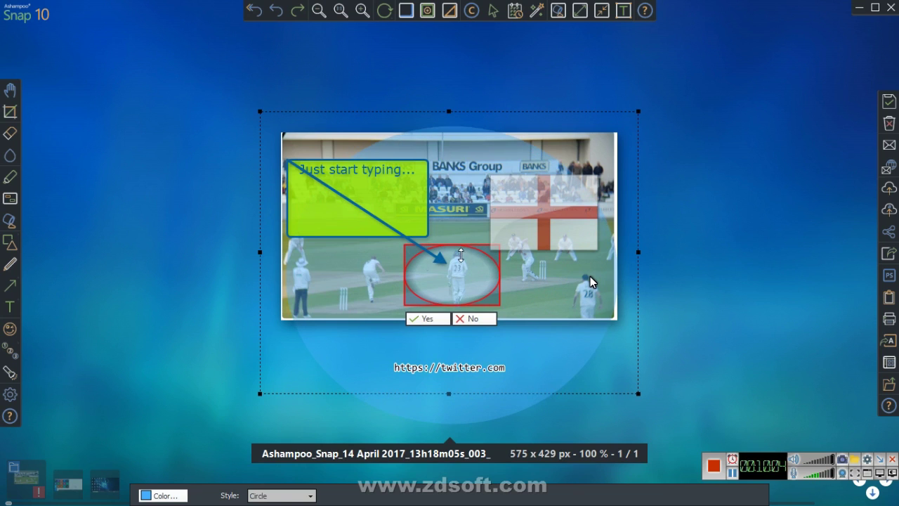
pyautogui.click(430, 320)
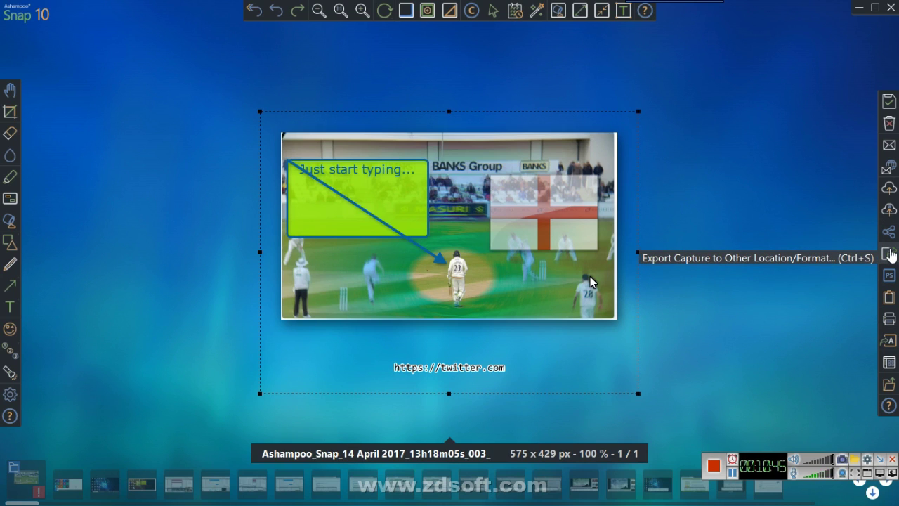
pyautogui.click(889, 232)
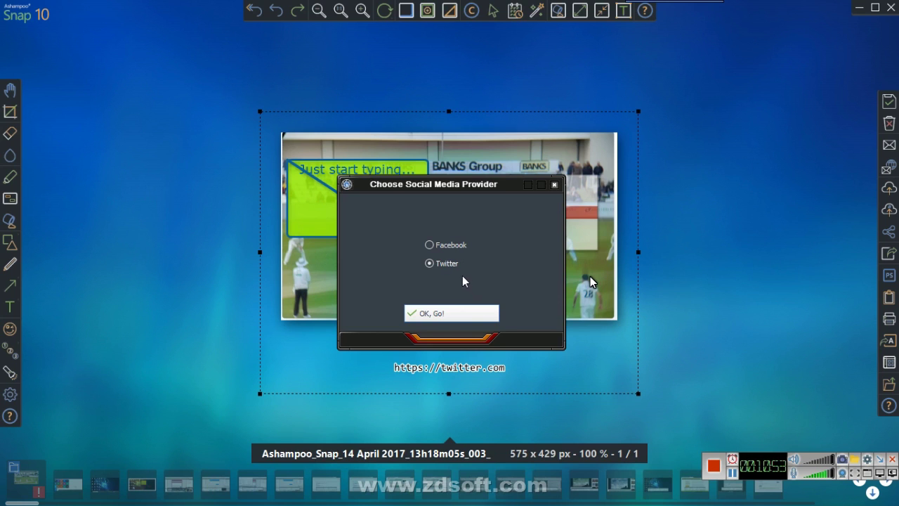
# Choose Twitter as the destination and upload the capture.
pyautogui.click(449, 314)
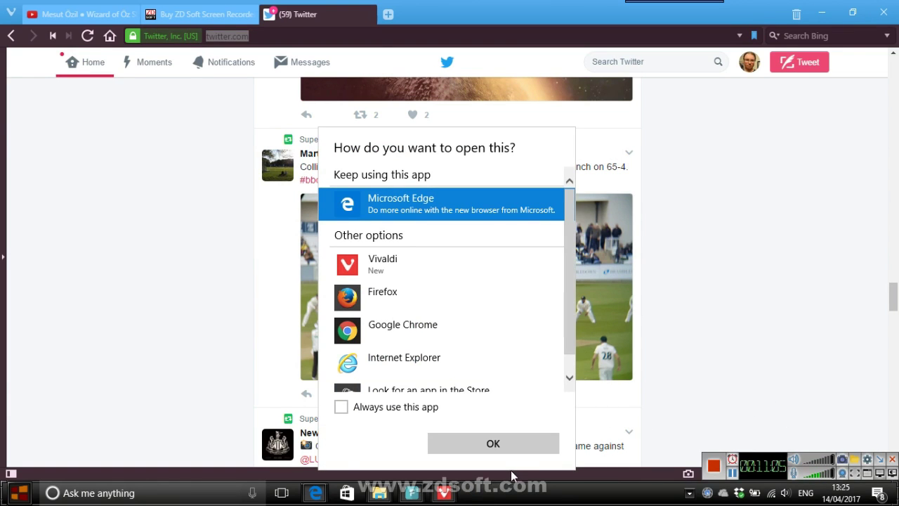
# Dismiss the 'How do you want to open this?' prompt to get back toward Ashampoo Snap.
pyautogui.click(735, 295)
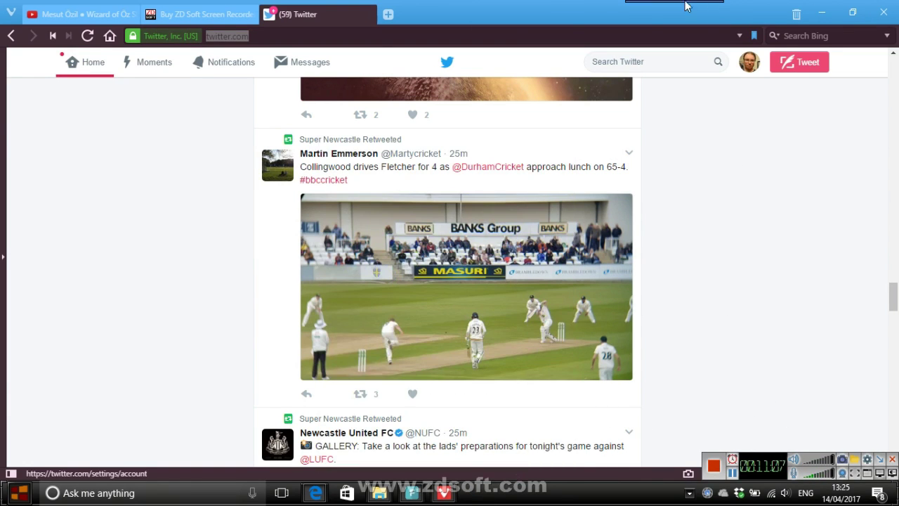
pyautogui.moveTo(683, 7)
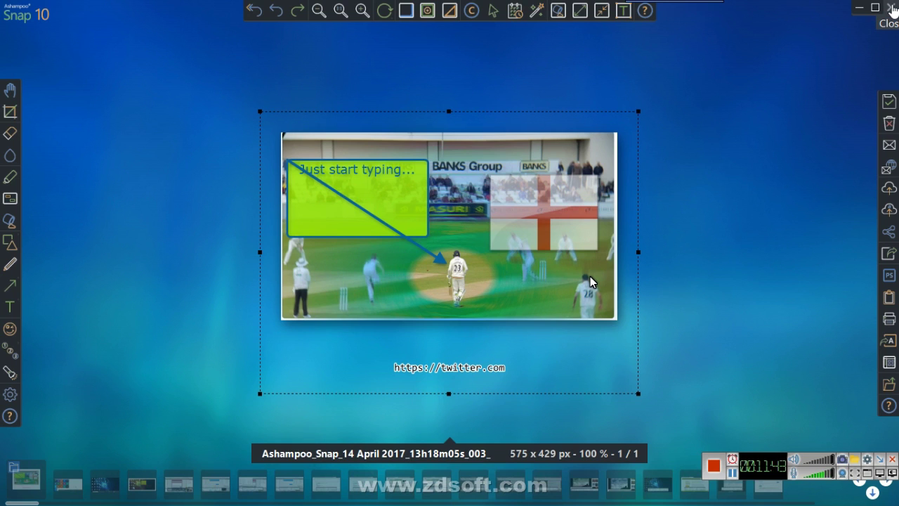
# Close the Snap editor and switch to the 'Mesut Özil ● Wizard of Öz Skills 2017' YouTube tab.
pyautogui.click(893, 8)
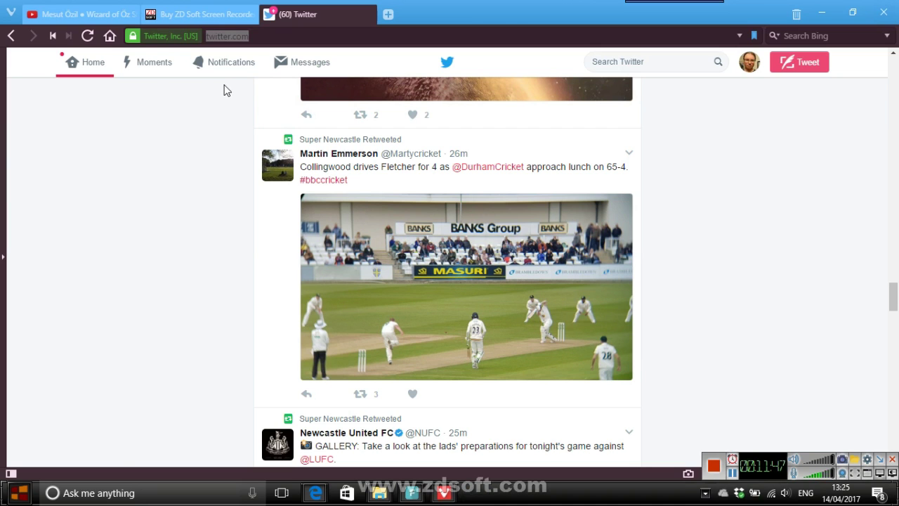
pyautogui.click(89, 17)
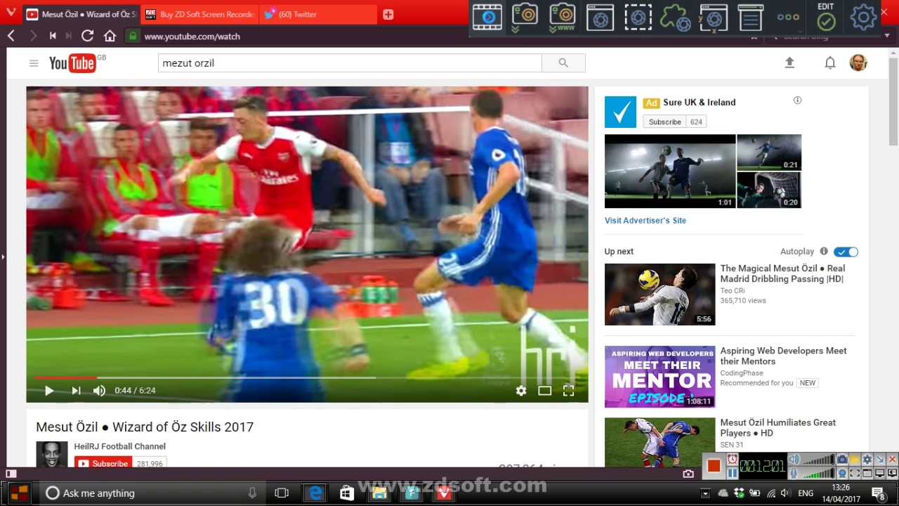
# Set up a rectangular-region video capture framing the YouTube player.
pyautogui.click(488, 16)
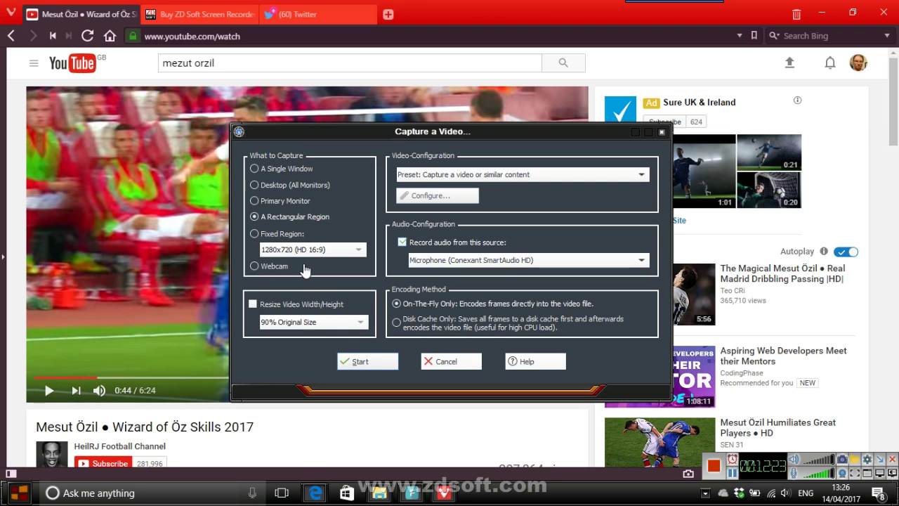
pyautogui.click(362, 363)
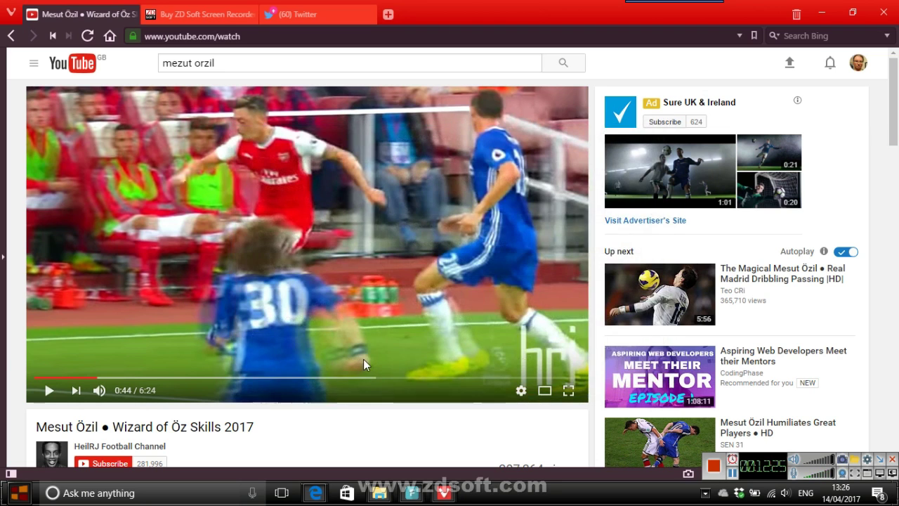
pyautogui.moveTo(26, 89); pyautogui.dragTo(587, 388)
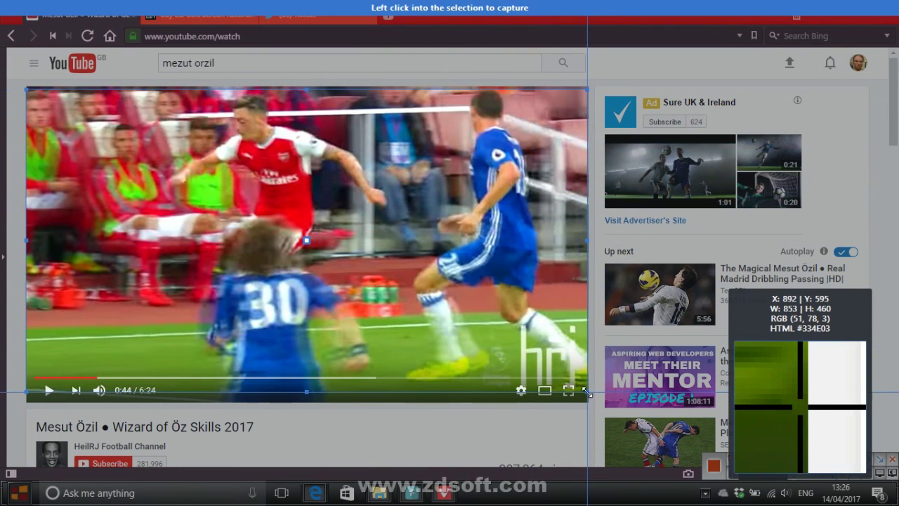
pyautogui.click(534, 360)
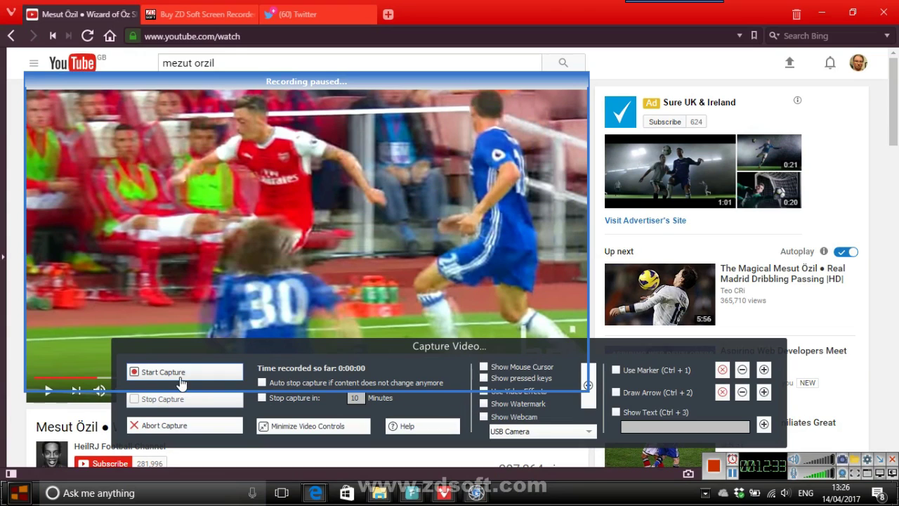
# Record the player region while playing and pausing the Özil video, then end the recording.
pyautogui.click(180, 377)
pyautogui.click(280, 426)
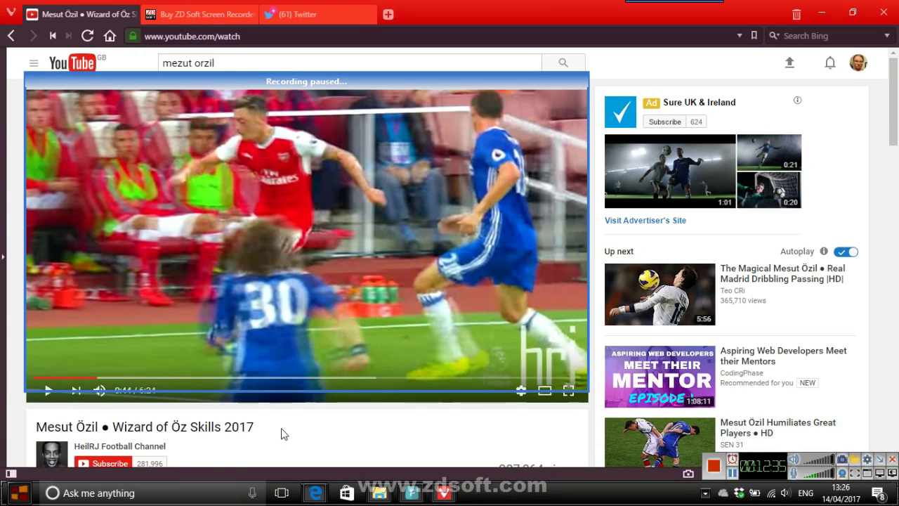
pyautogui.click(49, 395)
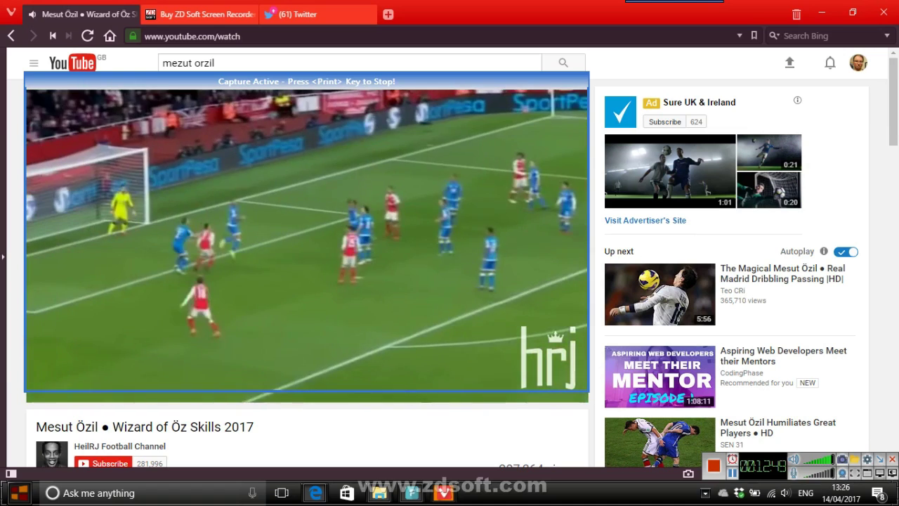
pyautogui.click(47, 392)
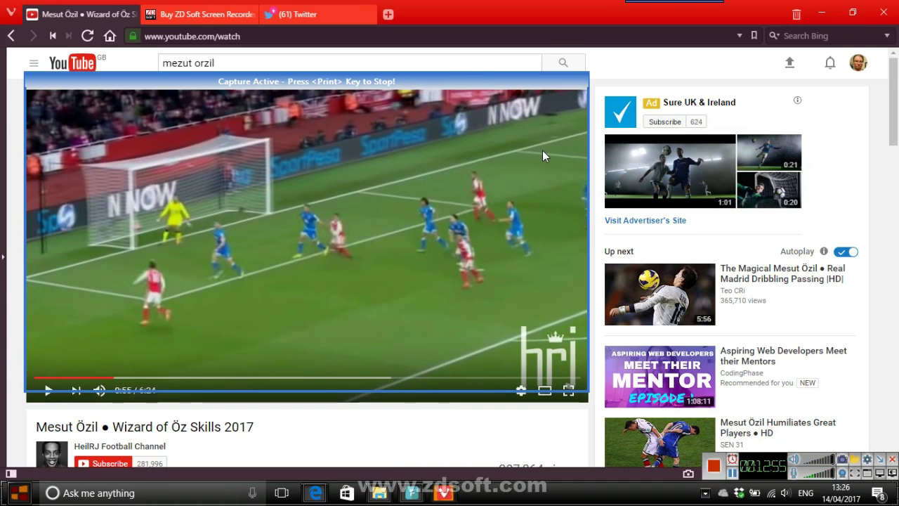
pyautogui.moveTo(648, 5)
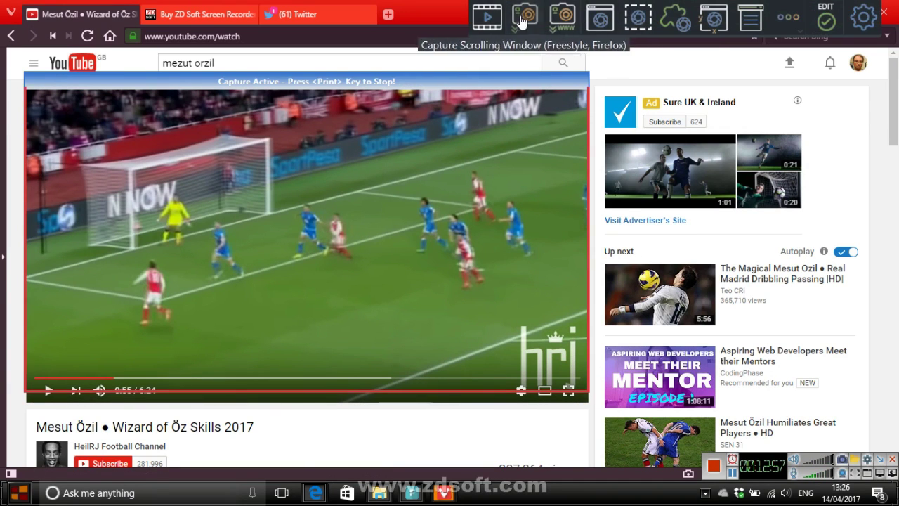
pyautogui.click(488, 18)
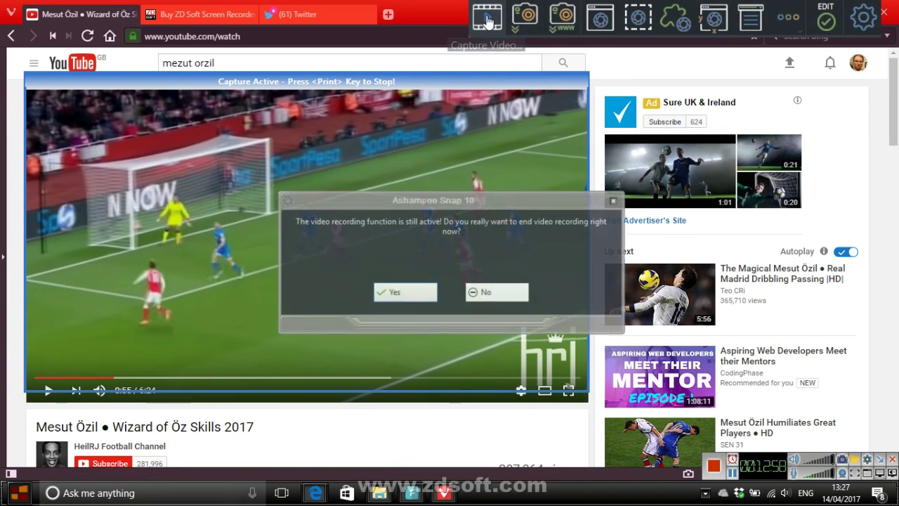
pyautogui.click(418, 300)
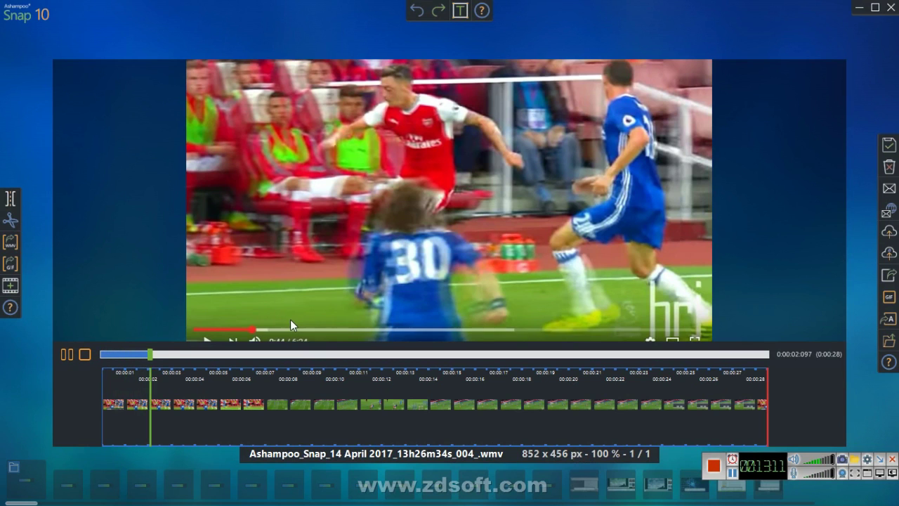
# Pause the Özil clip and add a 10-second cut range, leaving a duration of 00:00:18:514.
pyautogui.click(67, 355)
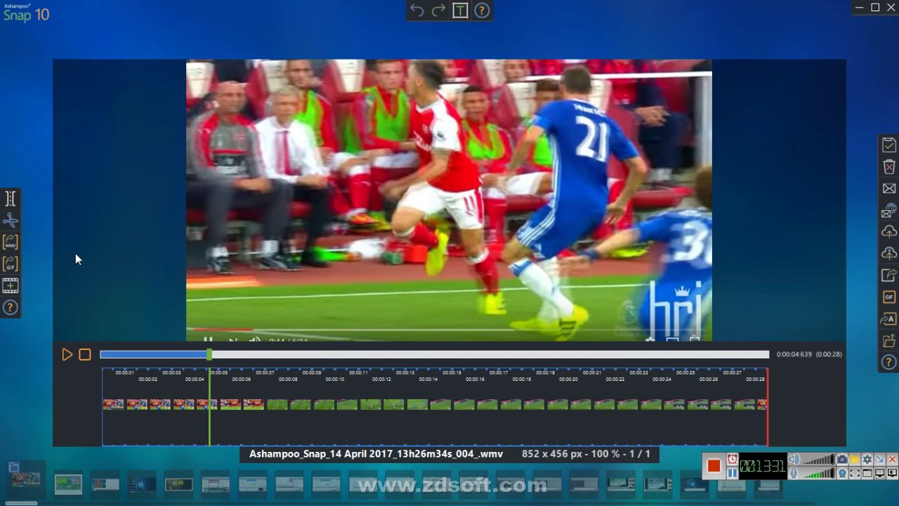
pyautogui.click(10, 199)
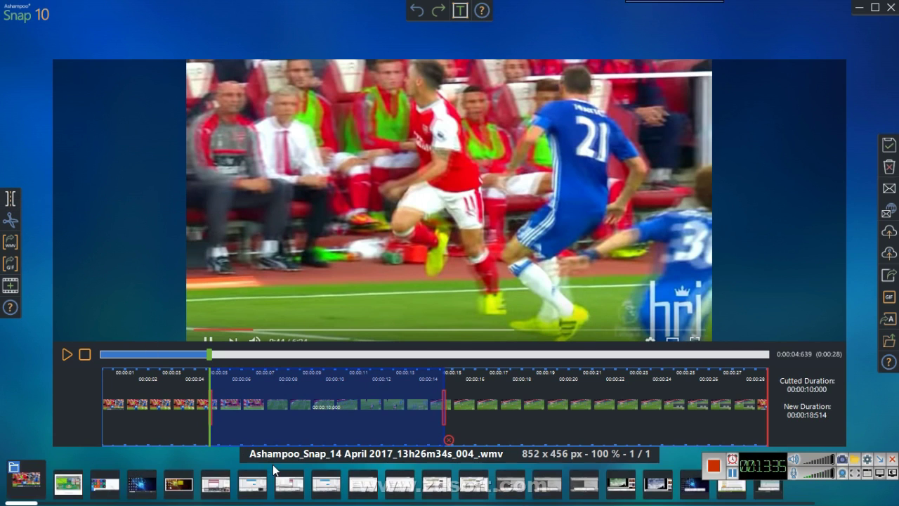